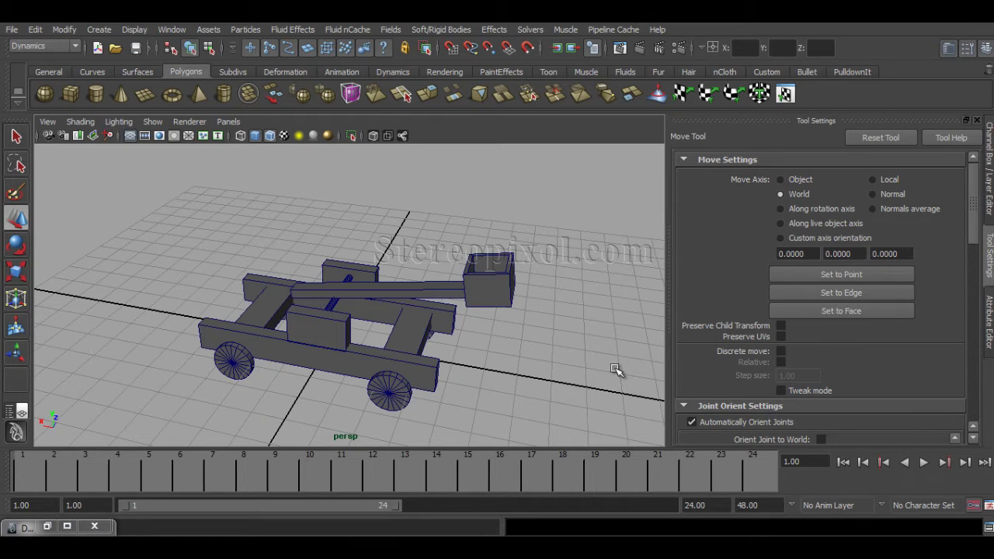
# Step: Try rotating the catapult arm upward about its pivot, and undo the rotation
pyautogui.moveTo(429, 359)
pyautogui.keyDown('alt'); pyautogui.mouseDown()
pyautogui.moveTo(370, 344)
pyautogui.moveTo(433, 348)
pyautogui.moveTo(402, 380)
pyautogui.moveTo(459, 385)
pyautogui.moveTo(270, 357)
pyautogui.moveTo(340, 370)
pyautogui.moveTo(355, 390)
pyautogui.moveTo(432, 395)
pyautogui.moveTo(420, 371)
pyautogui.mouseUp(); pyautogui.keyUp('alt')
pyautogui.click(436, 281)
pyautogui.keyDown('alt'); pyautogui.moveTo(436, 281); pyautogui.dragTo(402, 366); pyautogui.keyUp('alt')
pyautogui.press('e')
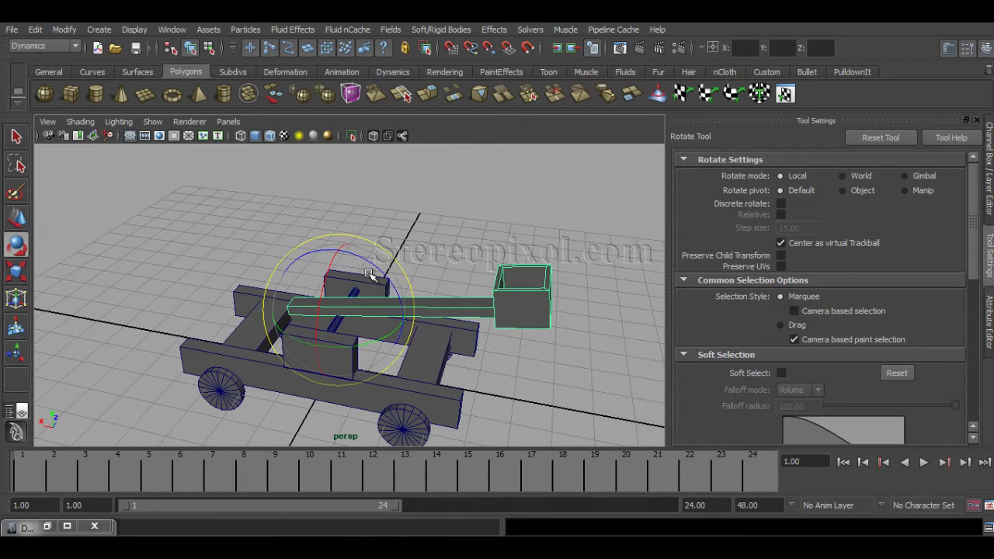
pyautogui.moveTo(375, 264); pyautogui.dragTo(304, 214)
pyautogui.hotkey('ctrl', 'z')
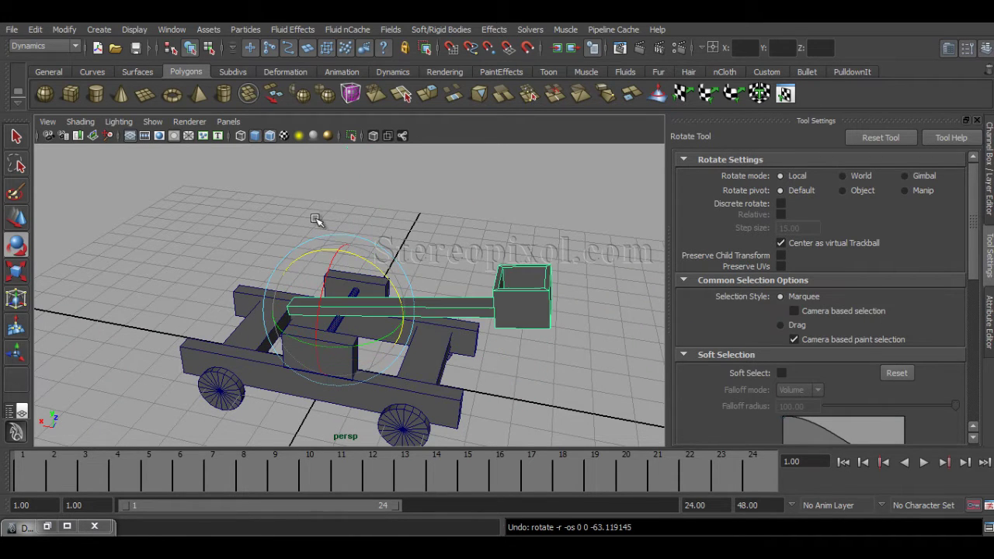
pyautogui.keyDown('alt'); pyautogui.moveTo(479, 365); pyautogui.dragTo(424, 406); pyautogui.keyUp('alt')
pyautogui.keyDown('alt'); pyautogui.moveTo(424, 406); pyautogui.dragTo(470, 387, button='middle'); pyautogui.keyUp('alt')
pyautogui.moveTo(471, 386)
pyautogui.keyDown('alt'); pyautogui.mouseDown()
pyautogui.moveTo(455, 404)
pyautogui.moveTo(471, 394)
pyautogui.mouseUp(); pyautogui.keyUp('alt')
pyautogui.keyDown('alt'); pyautogui.moveTo(462, 395); pyautogui.dragTo(474, 395, button='middle'); pyautogui.keyUp('alt')
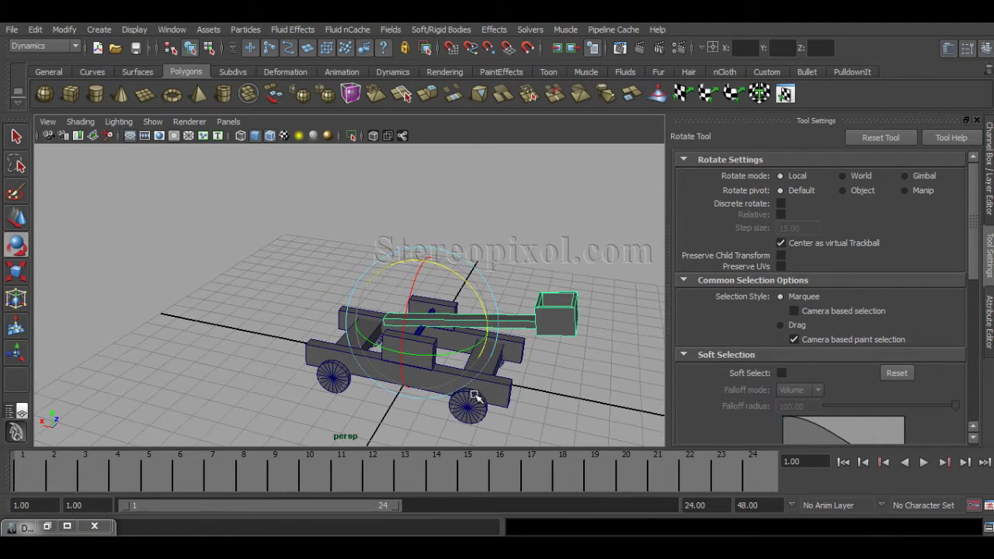
pyautogui.keyDown('alt'); pyautogui.moveTo(483, 392); pyautogui.dragTo(523, 400); pyautogui.keyUp('alt')
pyautogui.click(556, 379)
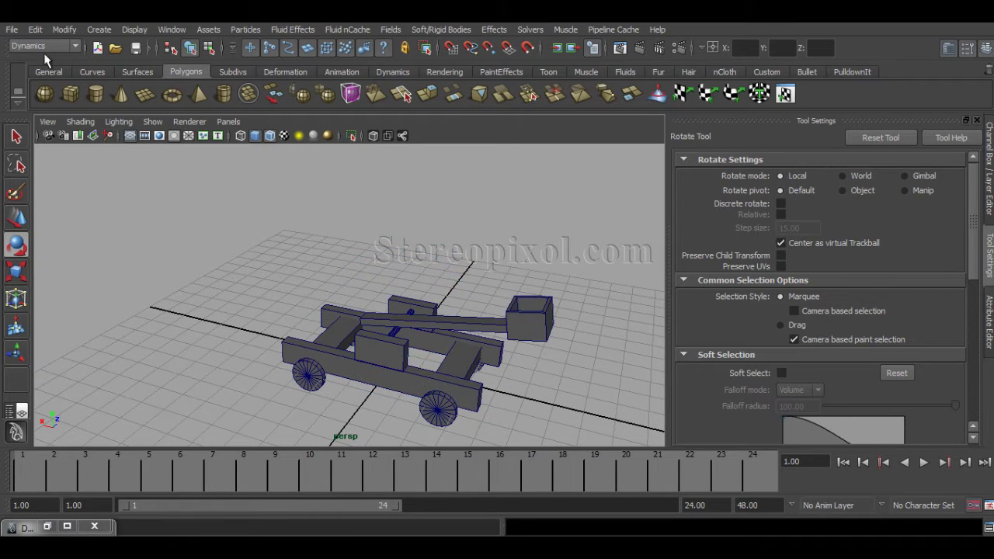
pyautogui.keyDown('alt'); pyautogui.moveTo(456, 304); pyautogui.dragTo(426, 327, button='middle'); pyautogui.keyUp('alt')
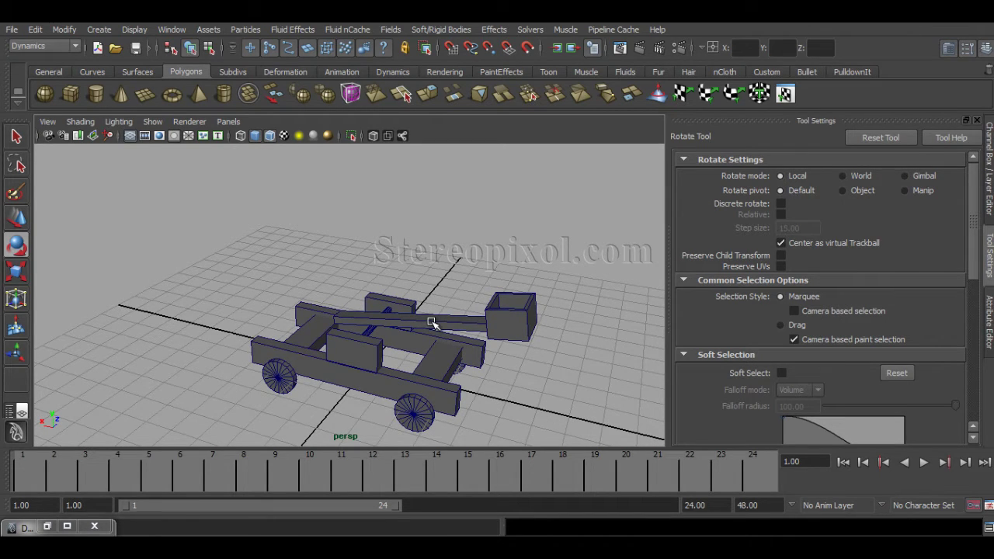
pyautogui.click(436, 30)
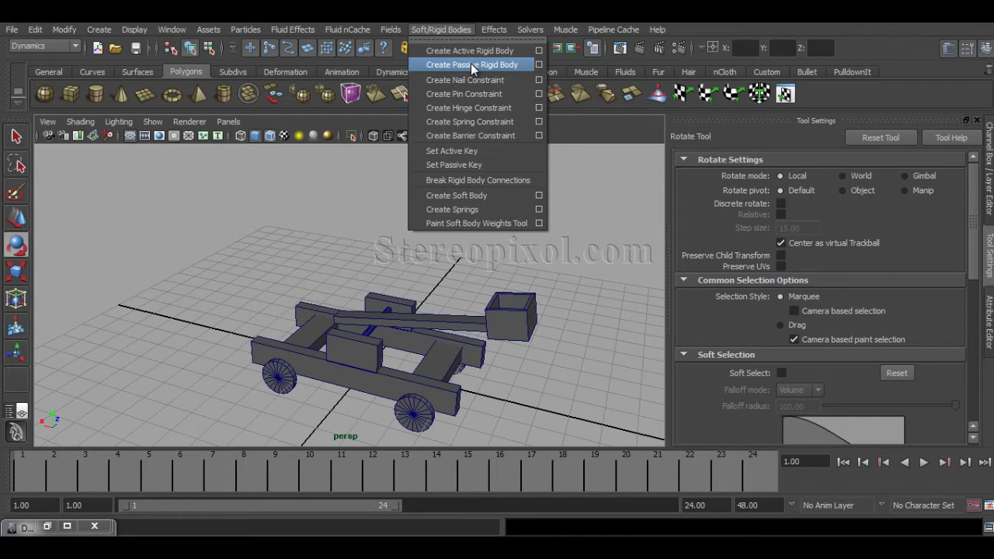
pyautogui.click(458, 31)
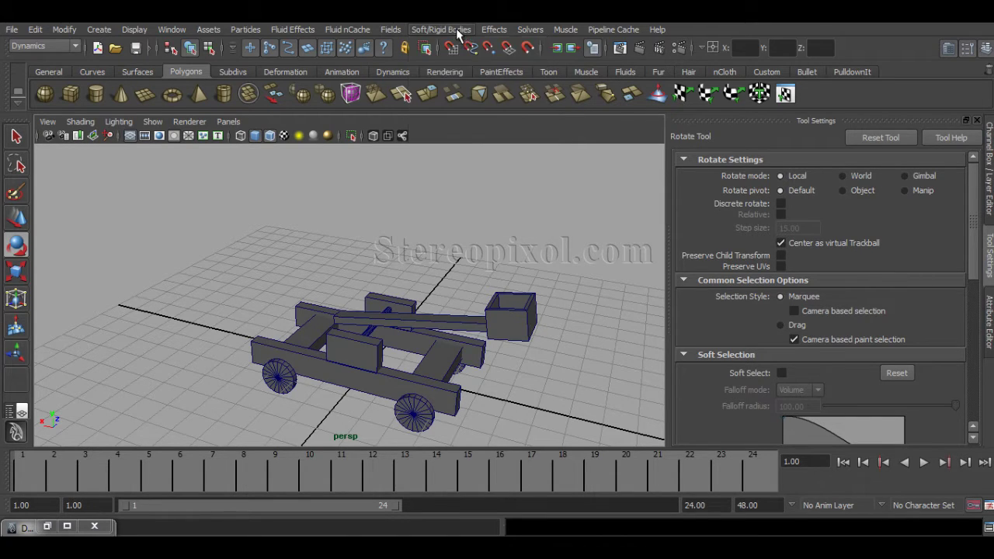
# Step: Key the catapult arm's resting pose at frame 1 and extend the visible playback range to frame 48
pyautogui.keyDown('alt'); pyautogui.moveTo(399, 285); pyautogui.dragTo(479, 363); pyautogui.keyUp('alt')
pyautogui.click(472, 299)
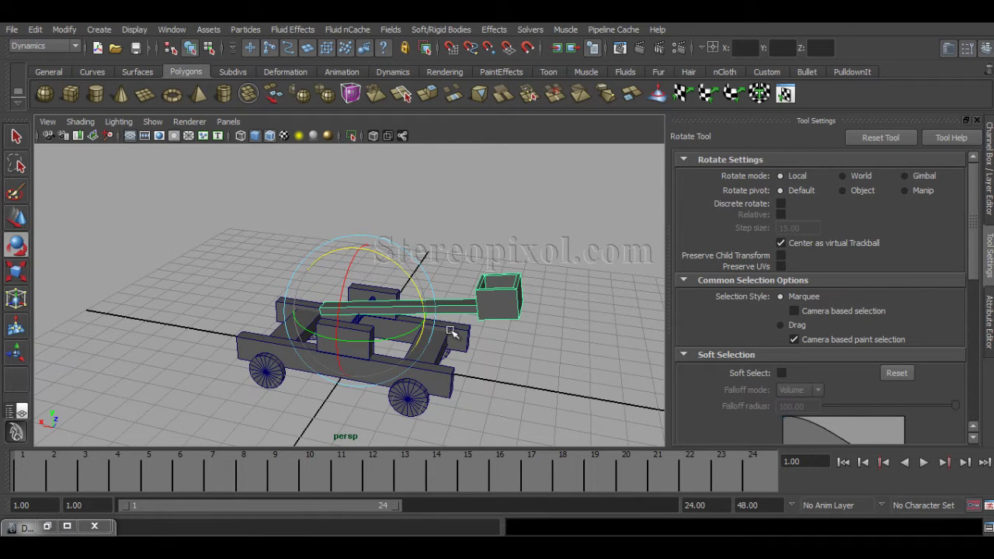
pyautogui.keyDown('alt'); pyautogui.moveTo(459, 337); pyautogui.dragTo(449, 381); pyautogui.keyUp('alt')
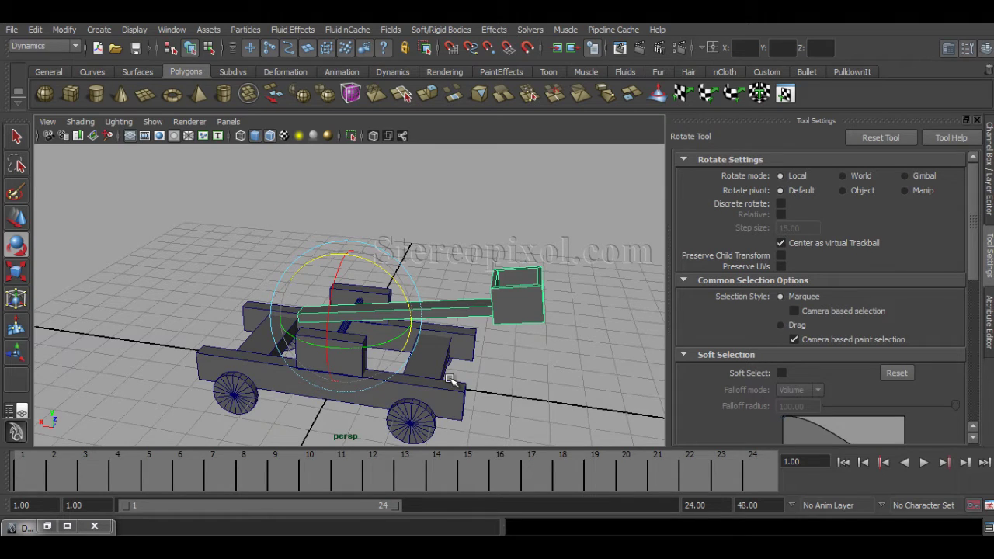
pyautogui.moveTo(382, 270)
pyautogui.mouseDown()
pyautogui.moveTo(397, 298)
pyautogui.moveTo(377, 268)
pyautogui.mouseUp()
pyautogui.hotkey('ctrl', 'z')
pyautogui.click(27, 474)
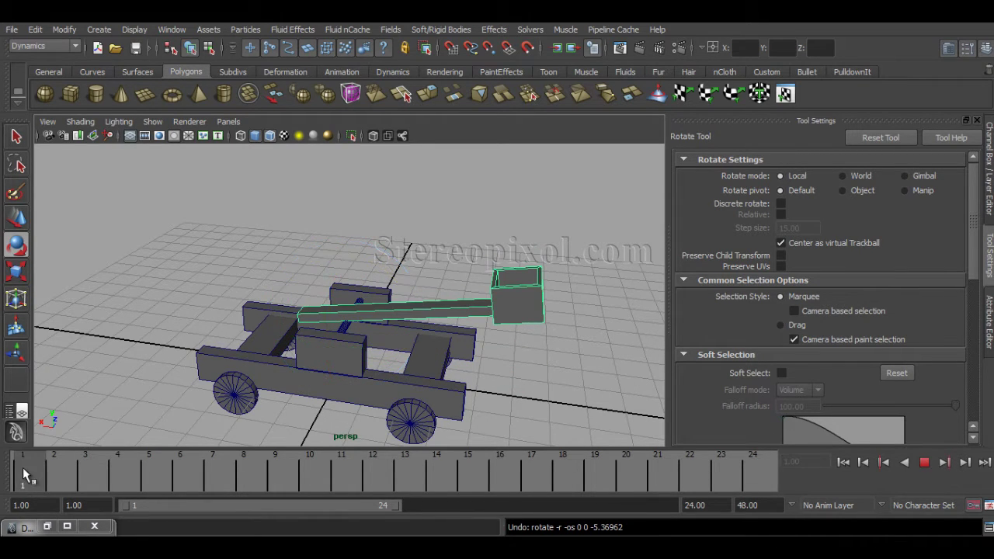
pyautogui.doubleClick(360, 505)
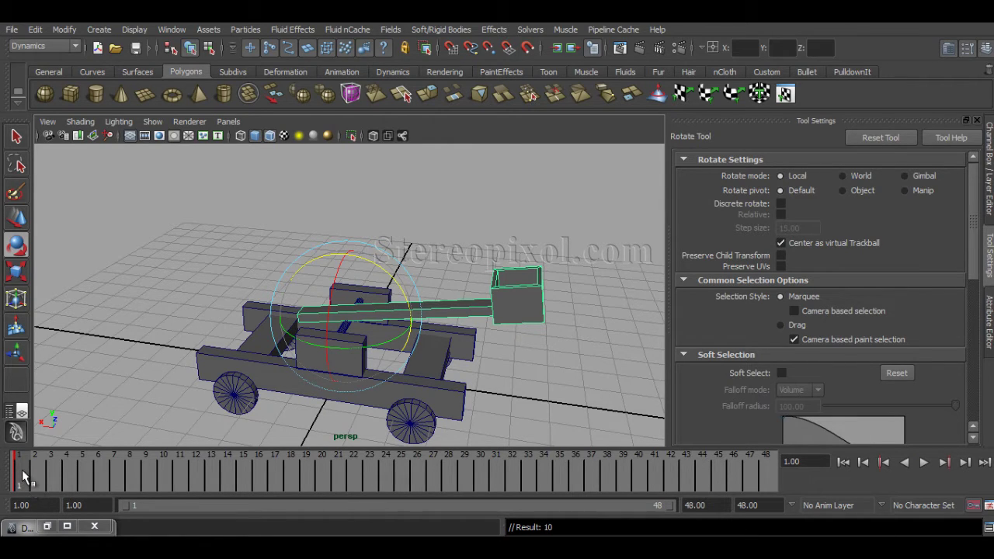
# Step: At frame 25, rotate the catapult arm slightly downward, key the pose and play the motion
pyautogui.click(412, 474)
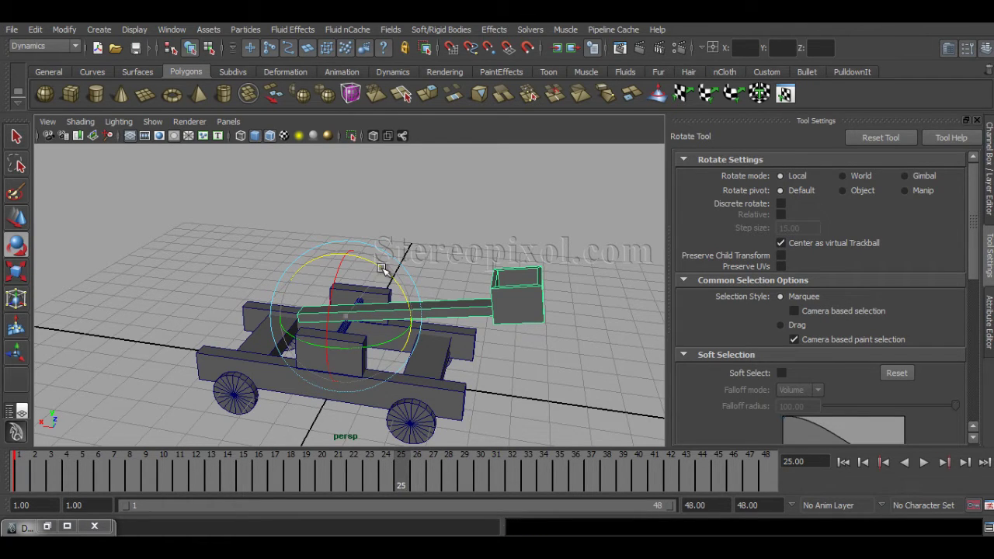
pyautogui.moveTo(388, 268); pyautogui.dragTo(383, 271)
pyautogui.press('s')
pyautogui.hotkey('alt', 'v')
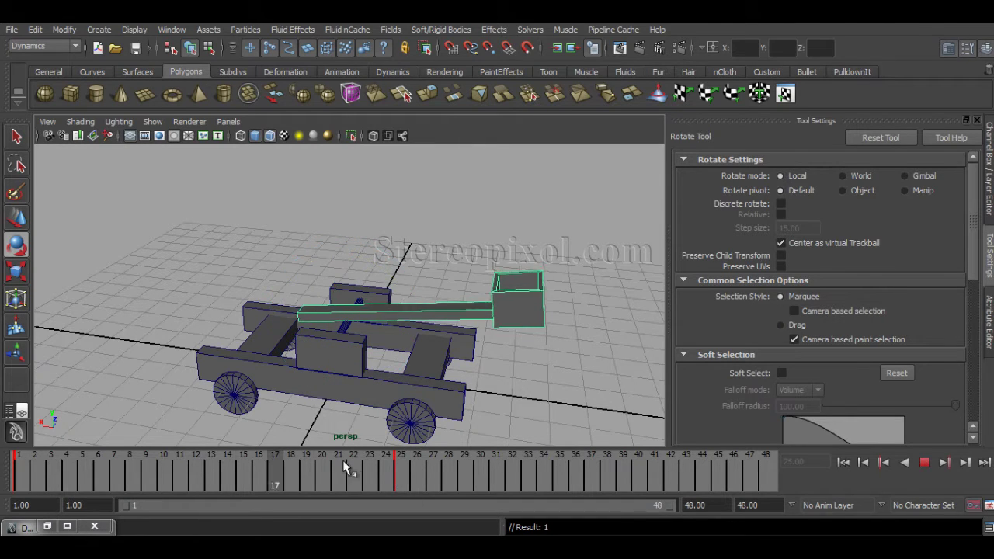
# Step: At frame 30, swing the catapult arm up to its throwing position, key it, and preview the motion before returning to frame 1
pyautogui.click(483, 483)
pyautogui.moveTo(399, 275); pyautogui.dragTo(222, 166)
pyautogui.press('s')
pyautogui.moveTo(382, 267); pyautogui.dragTo(383, 266)
pyautogui.press('s')
pyautogui.hotkey('alt', 'v')
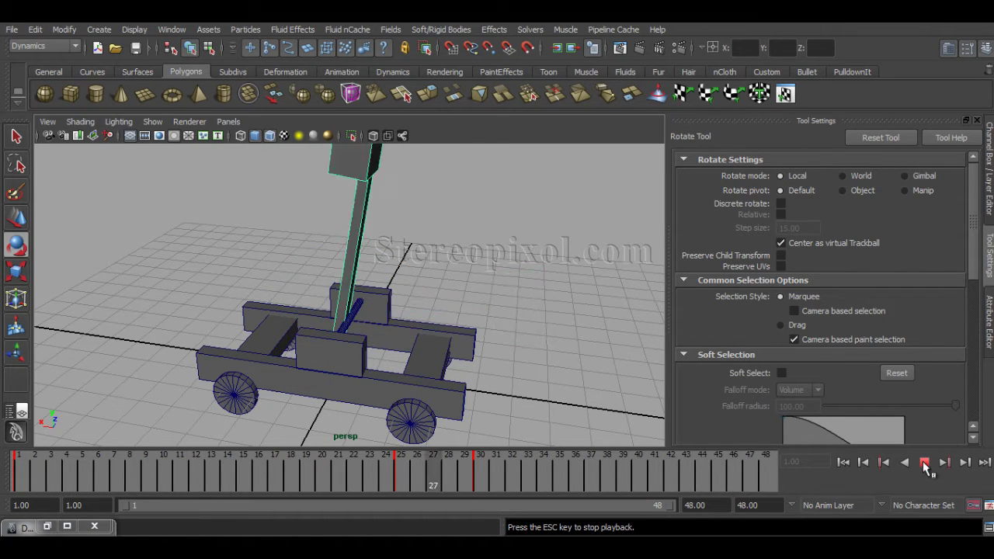
pyautogui.click(924, 463)
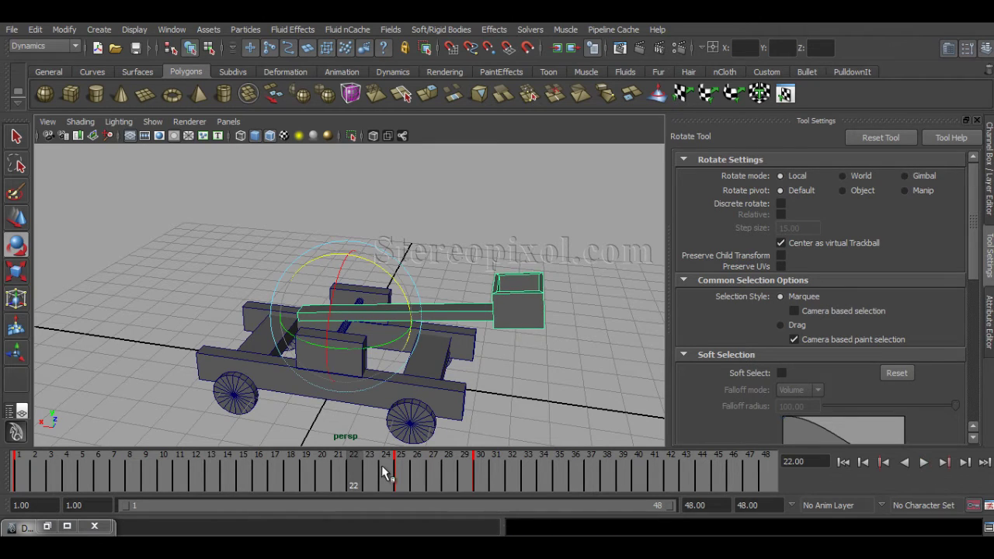
pyautogui.moveTo(351, 467); pyautogui.dragTo(1, 478)
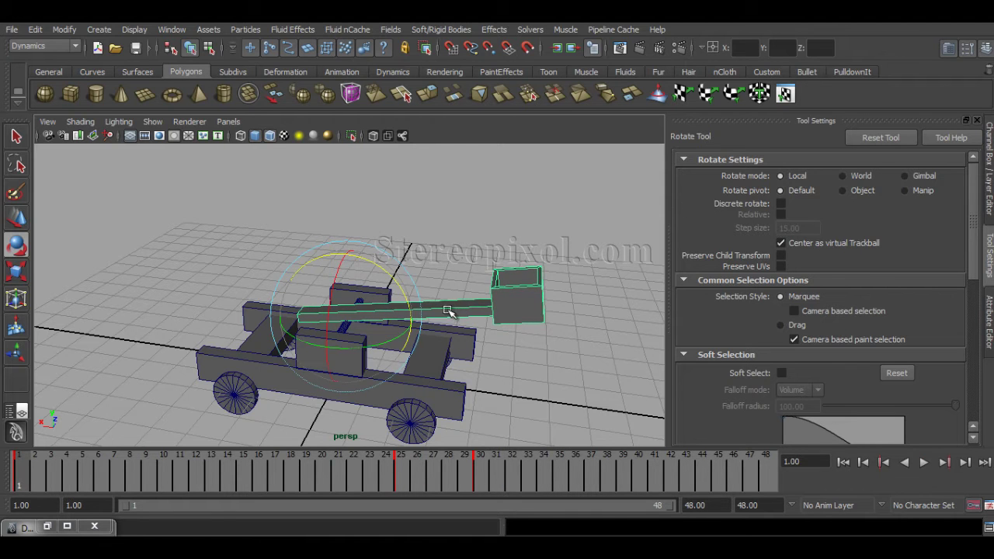
# Step: Deselect the arm, play the throwing animation with the whole catapult in view and rewind to frame 1
pyautogui.scroll(-5, 309, 315)
pyautogui.keyDown('alt'); pyautogui.moveTo(313, 313); pyautogui.dragTo(395, 346, button='middle'); pyautogui.keyUp('alt')
pyautogui.keyDown('alt'); pyautogui.moveTo(427, 348); pyautogui.dragTo(409, 350); pyautogui.keyUp('alt')
pyautogui.click(506, 384)
pyautogui.keyDown('alt'); pyautogui.moveTo(502, 384); pyautogui.dragTo(484, 383); pyautogui.keyUp('alt')
pyautogui.keyDown('alt'); pyautogui.moveTo(484, 384); pyautogui.dragTo(519, 389, button='right'); pyautogui.keyUp('alt')
pyautogui.keyDown('alt'); pyautogui.moveTo(519, 388); pyautogui.dragTo(511, 363, button='middle'); pyautogui.keyUp('alt')
pyautogui.keyDown('alt'); pyautogui.moveTo(512, 363); pyautogui.dragTo(535, 373); pyautogui.keyUp('alt')
pyautogui.click(923, 462)
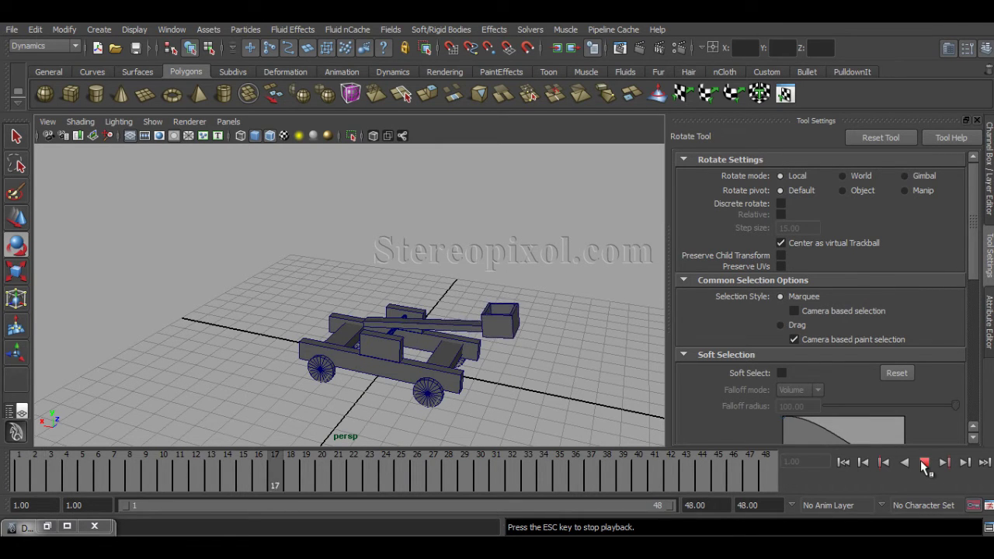
pyautogui.click(923, 462)
pyautogui.click(842, 462)
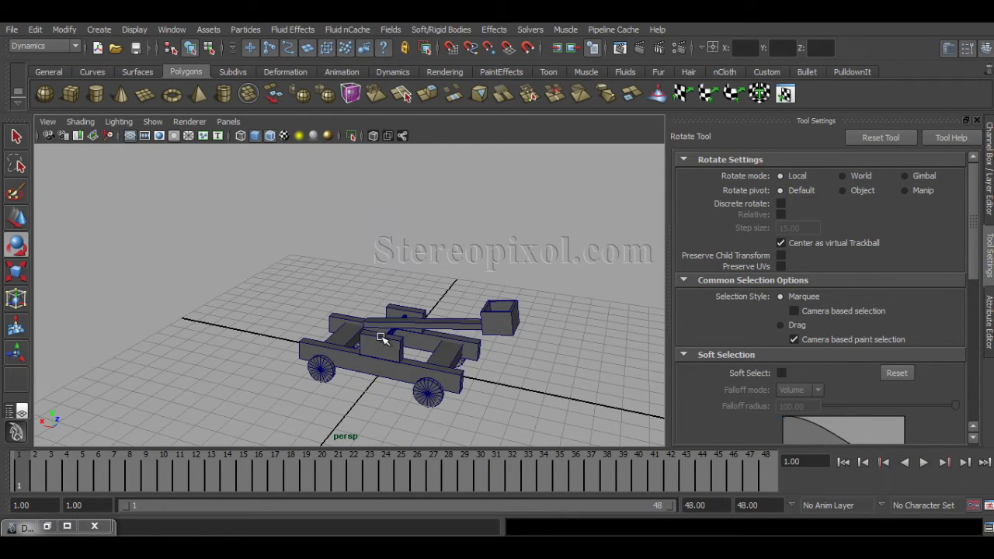
# Step: Create a polygon sphere and move it from under the catapult to just above the arm's bucket
pyautogui.keyDown('alt'); pyautogui.moveTo(396, 363); pyautogui.dragTo(369, 310); pyautogui.keyUp('alt')
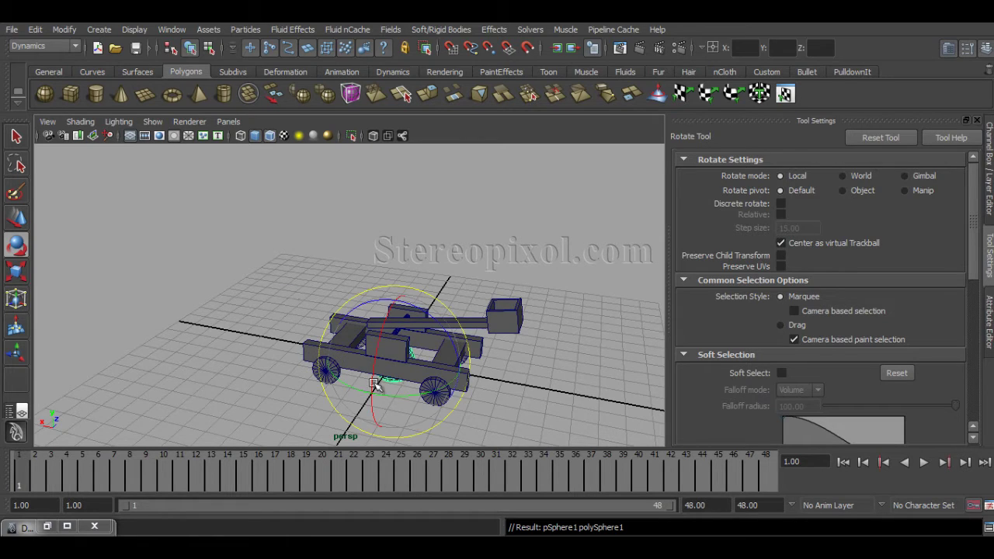
pyautogui.keyDown('alt'); pyautogui.moveTo(427, 406); pyautogui.dragTo(407, 367, button='middle'); pyautogui.keyUp('alt')
pyautogui.keyDown('alt'); pyautogui.moveTo(339, 366); pyautogui.dragTo(453, 386, button='right'); pyautogui.keyUp('alt')
pyautogui.keyDown('alt'); pyautogui.moveTo(453, 386); pyautogui.dragTo(449, 409); pyautogui.keyUp('alt')
pyautogui.press('r')
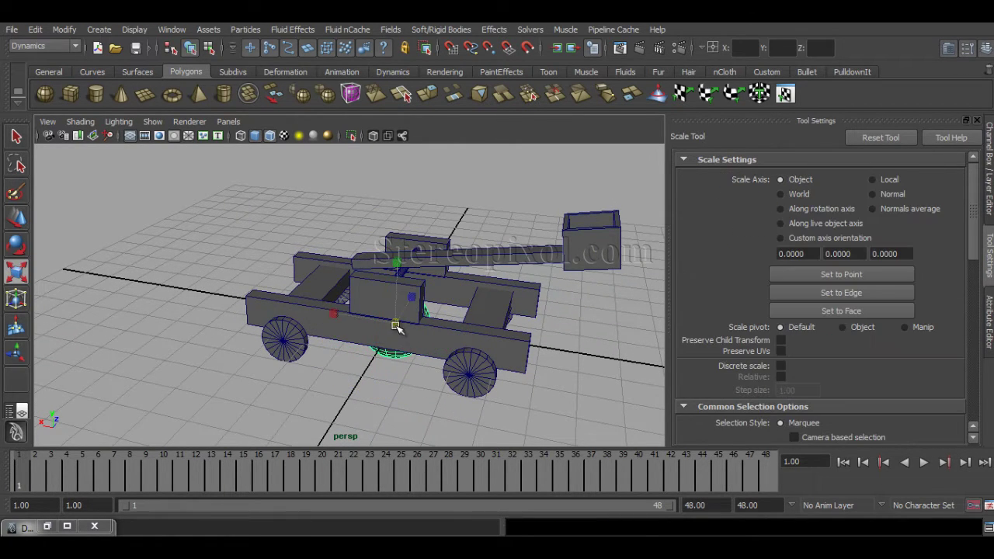
pyautogui.press('w')
pyautogui.moveTo(353, 315); pyautogui.dragTo(534, 345)
pyautogui.moveTo(587, 311); pyautogui.dragTo(595, 164)
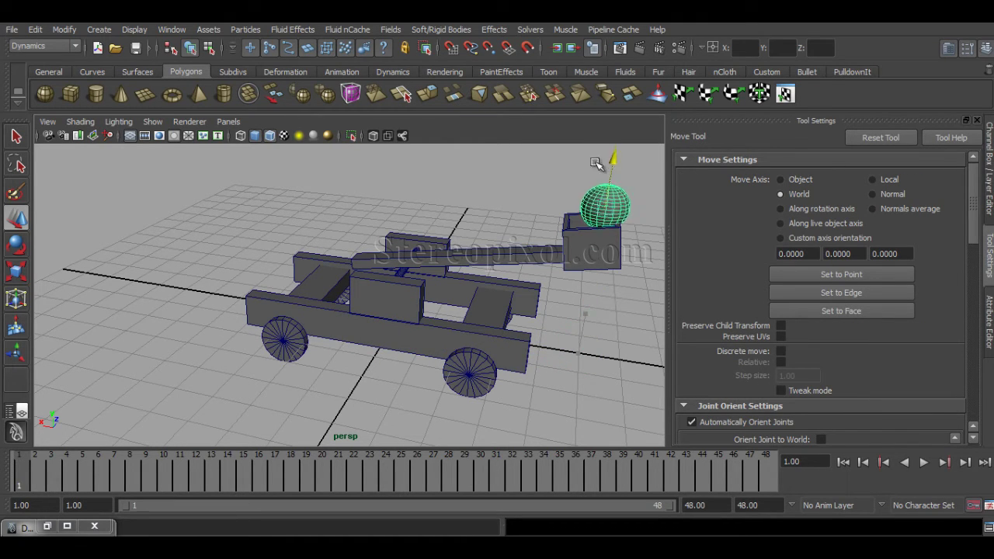
# Step: Scale the sphere down to fit the bucket and move it so it sits inside
pyautogui.press('r')
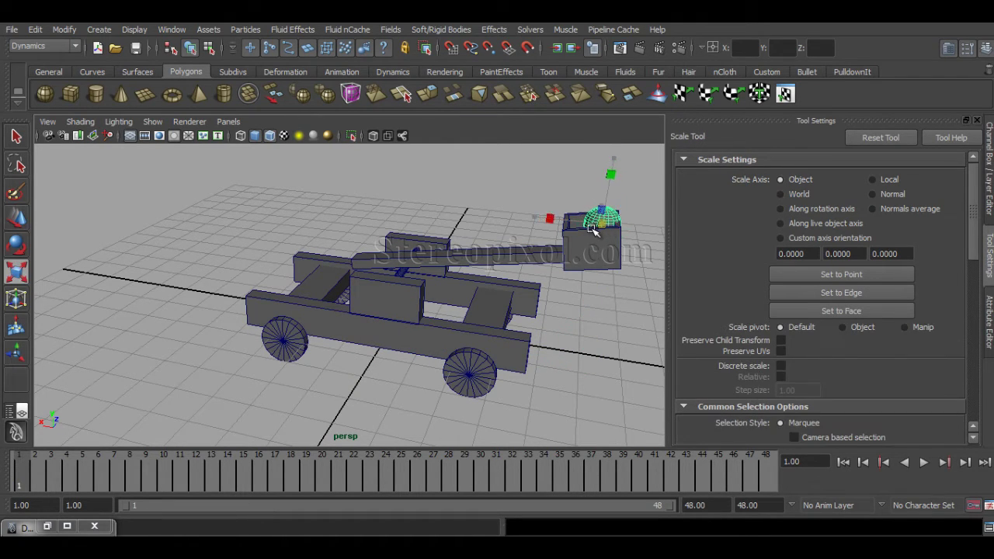
pyautogui.press('w')
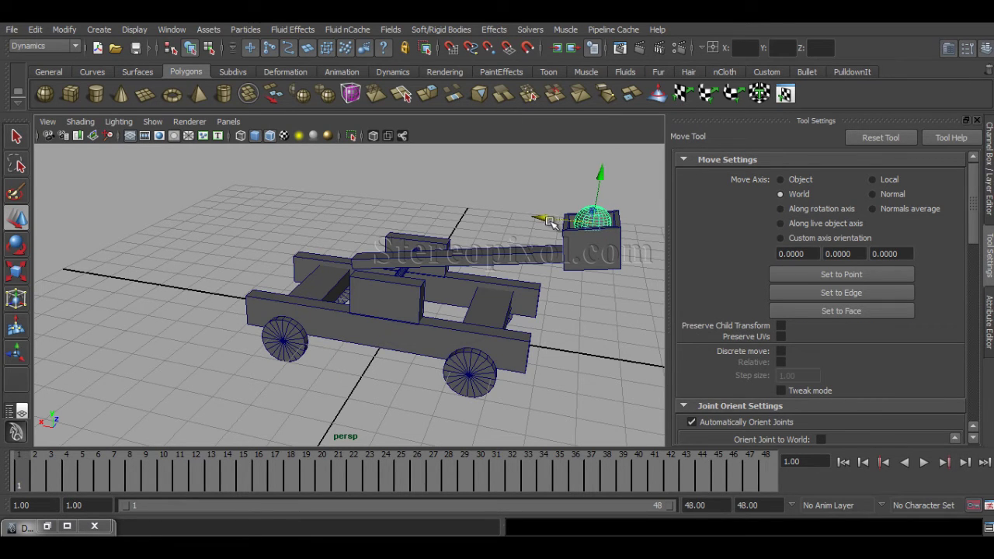
pyautogui.moveTo(600, 178); pyautogui.dragTo(601, 187)
pyautogui.keyDown('alt'); pyautogui.moveTo(613, 308); pyautogui.dragTo(458, 289, button='right'); pyautogui.keyUp('alt')
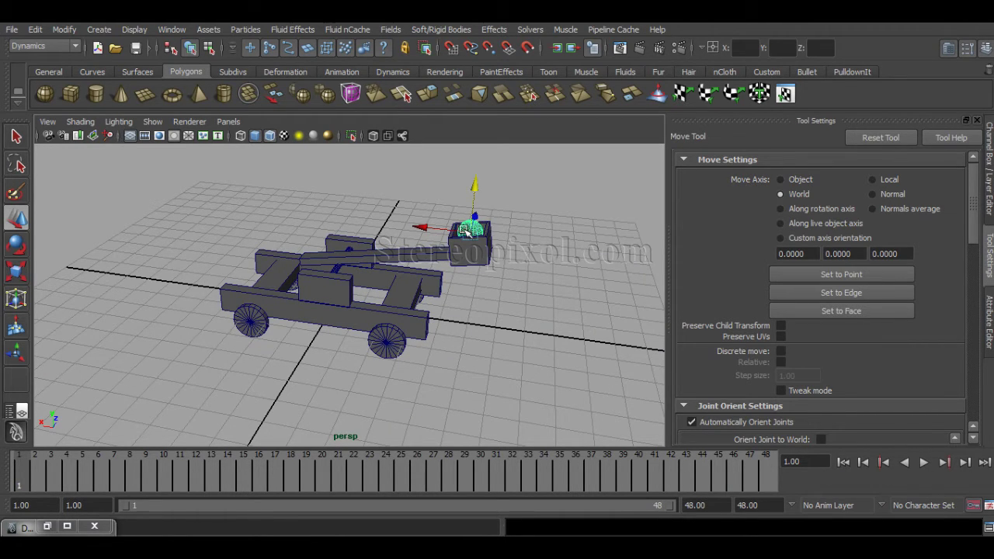
# Step: Play the animation to check how the sphere behaves when the arm swings, and rewind to frame 1
pyautogui.click(923, 463)
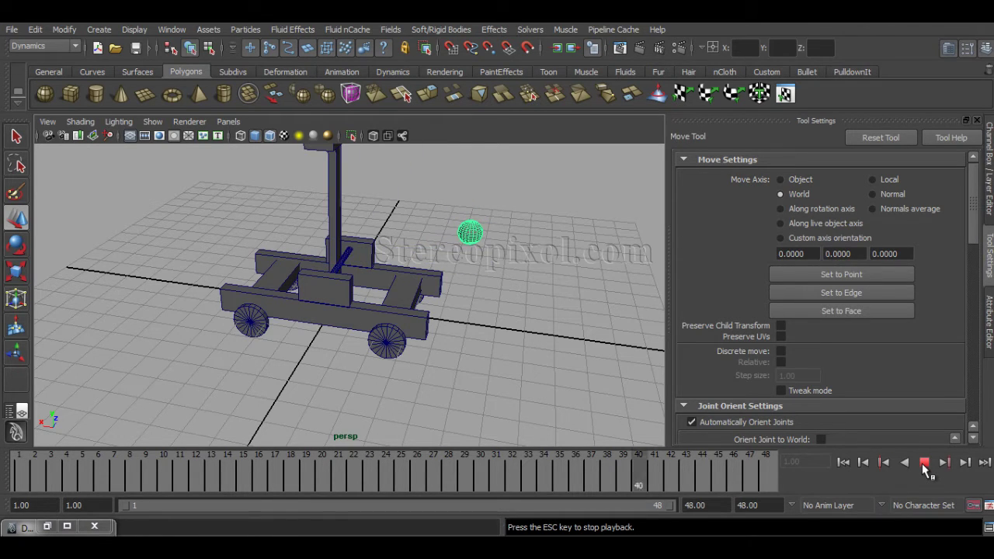
pyautogui.click(843, 462)
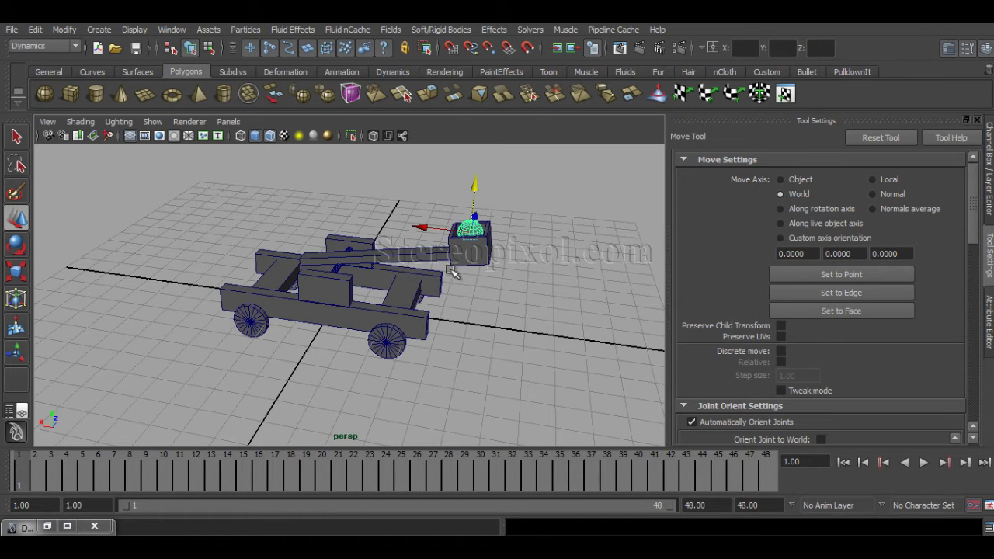
pyautogui.keyDown('alt'); pyautogui.moveTo(465, 288); pyautogui.dragTo(424, 305, button='middle'); pyautogui.keyUp('alt')
pyautogui.keyDown('alt'); pyautogui.moveTo(423, 302); pyautogui.dragTo(492, 313, button='right'); pyautogui.keyUp('alt')
pyautogui.keyDown('alt'); pyautogui.moveTo(492, 313); pyautogui.dragTo(471, 319); pyautogui.keyUp('alt')
pyautogui.keyDown('alt'); pyautogui.moveTo(515, 335); pyautogui.dragTo(532, 339, button='middle'); pyautogui.keyUp('alt')
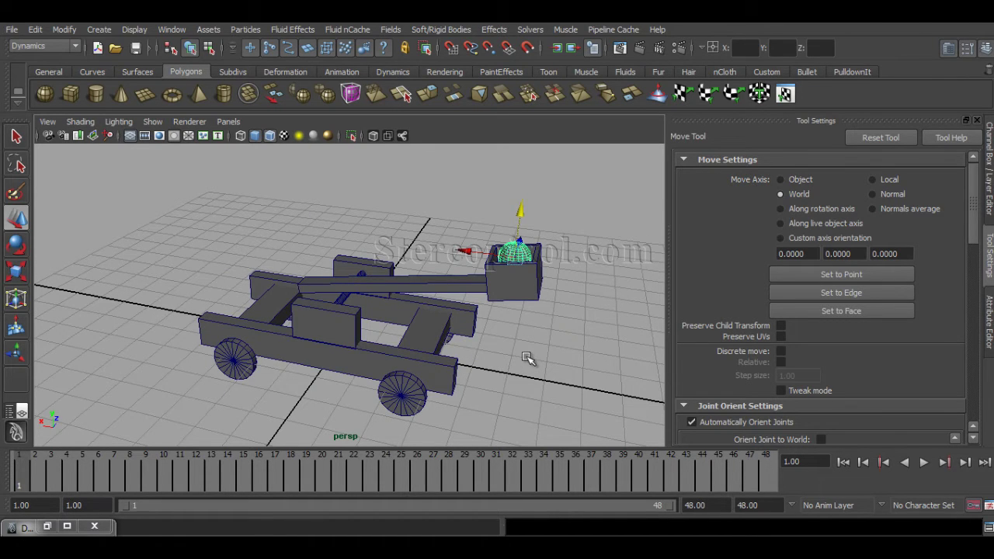
# Step: Make the catapult arm with its bucket a passive rigid body
pyautogui.click(529, 359)
pyautogui.keyDown('alt'); pyautogui.moveTo(554, 364); pyautogui.dragTo(505, 367, button='right'); pyautogui.keyUp('alt')
pyautogui.keyDown('alt'); pyautogui.moveTo(520, 365); pyautogui.dragTo(523, 373, button='middle'); pyautogui.keyUp('alt')
pyautogui.keyDown('alt'); pyautogui.moveTo(523, 374); pyautogui.dragTo(525, 380); pyautogui.keyUp('alt')
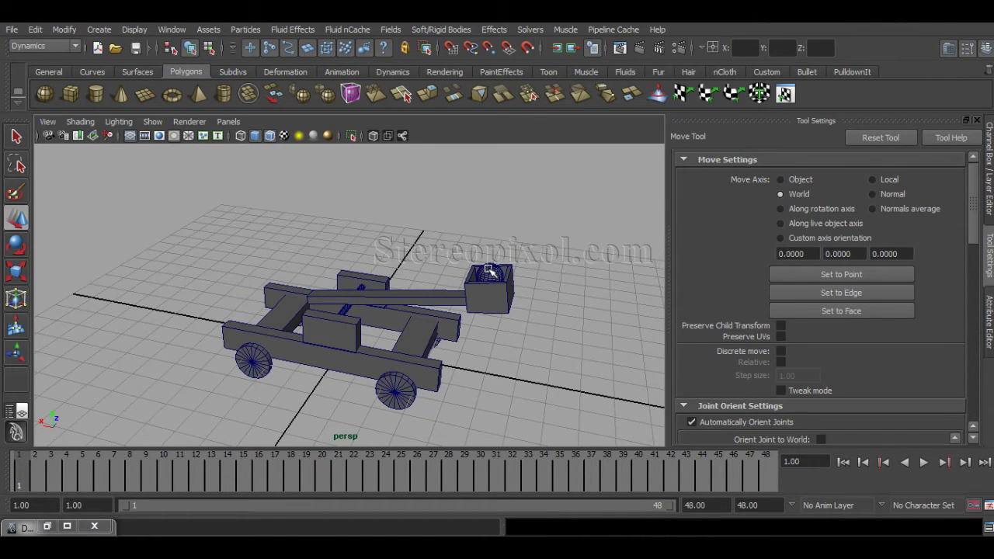
pyautogui.click(489, 272)
pyautogui.click(399, 300)
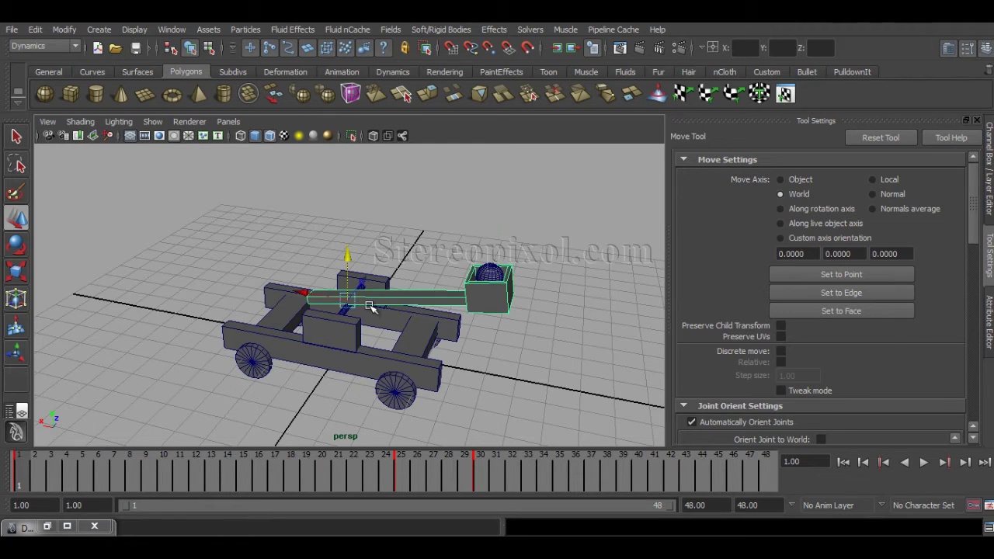
pyautogui.click(441, 29)
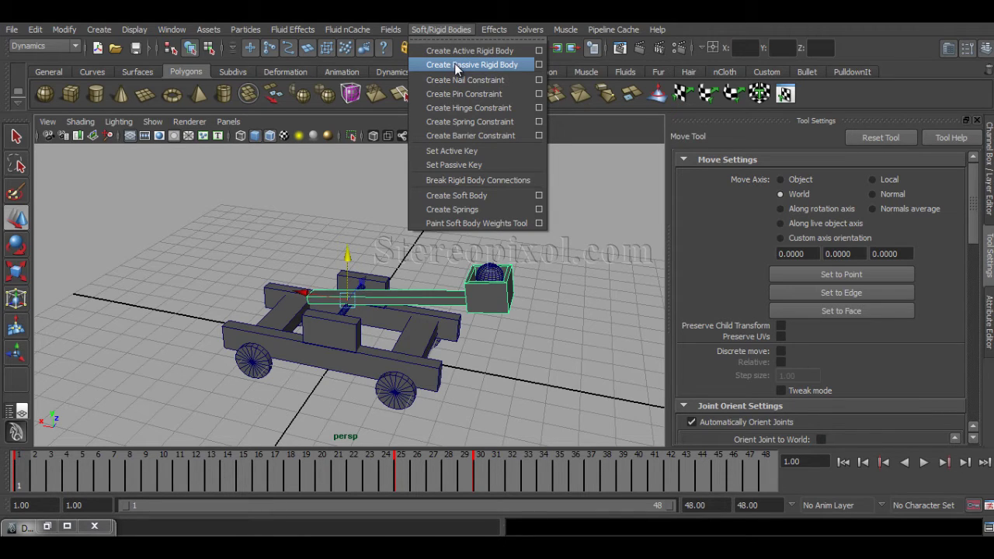
pyautogui.click(455, 63)
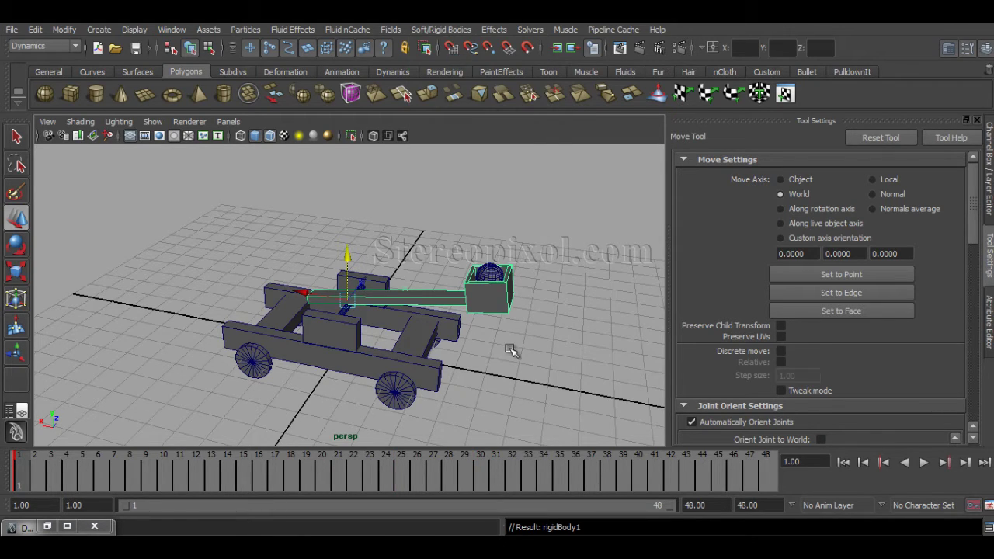
# Step: Select the sphere, inspect its fit inside the bucket in wireframe and restore the shaded display
pyautogui.click(495, 278)
pyautogui.moveTo(525, 371)
pyautogui.keyDown('alt'); pyautogui.mouseDown()
pyautogui.moveTo(492, 359)
pyautogui.moveTo(520, 363)
pyautogui.moveTo(512, 359)
pyautogui.mouseUp(); pyautogui.keyUp('alt')
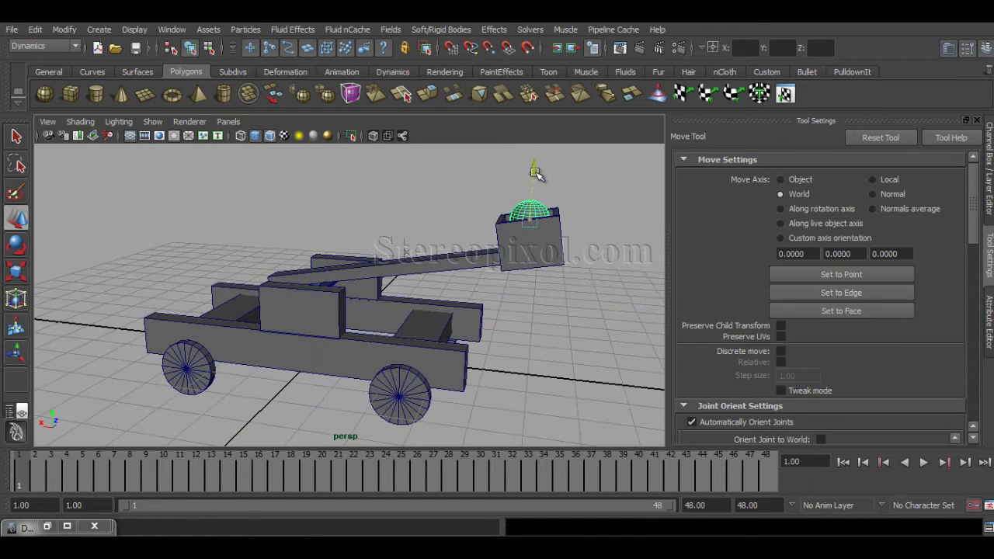
pyautogui.press('4')
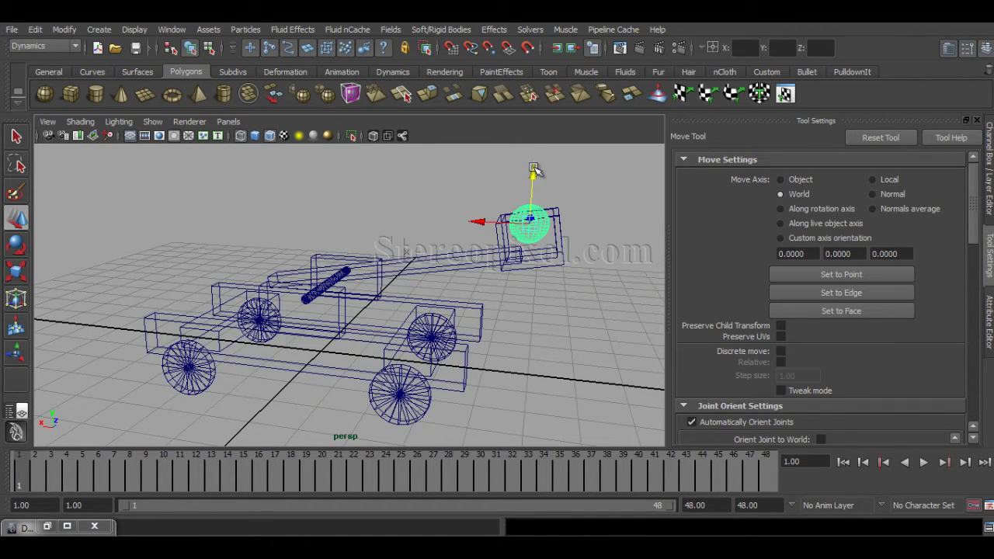
pyautogui.keyDown('alt'); pyautogui.moveTo(569, 285); pyautogui.dragTo(543, 298); pyautogui.keyUp('alt')
pyautogui.moveTo(483, 313)
pyautogui.keyDown('alt'); pyautogui.mouseDown()
pyautogui.moveTo(513, 398)
pyautogui.moveTo(541, 353)
pyautogui.moveTo(485, 330)
pyautogui.mouseUp(); pyautogui.keyUp('alt')
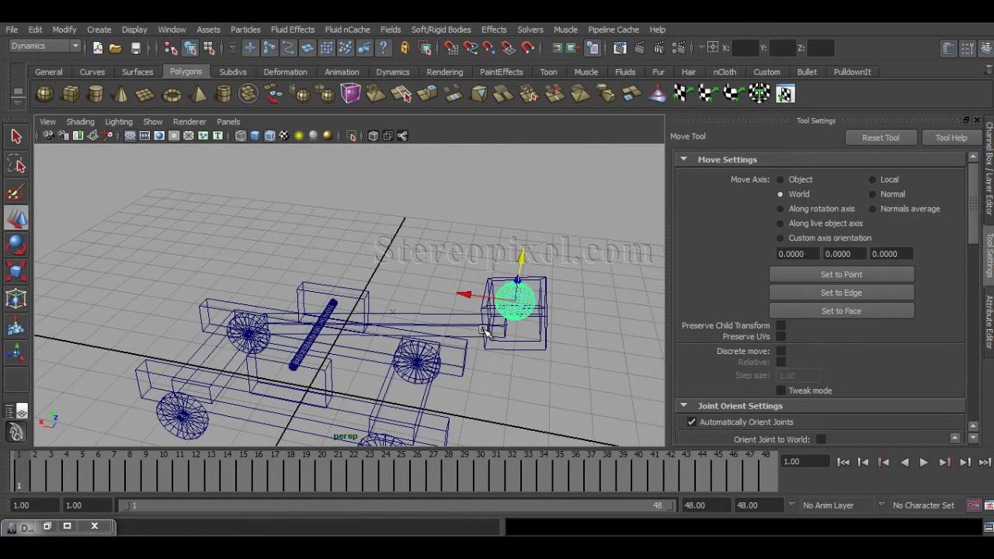
pyautogui.press('5')
pyautogui.moveTo(501, 331)
pyautogui.keyDown('alt'); pyautogui.mouseDown(button='middle')
pyautogui.moveTo(490, 346)
pyautogui.moveTo(503, 314)
pyautogui.mouseUp(button='middle'); pyautogui.keyUp('alt')
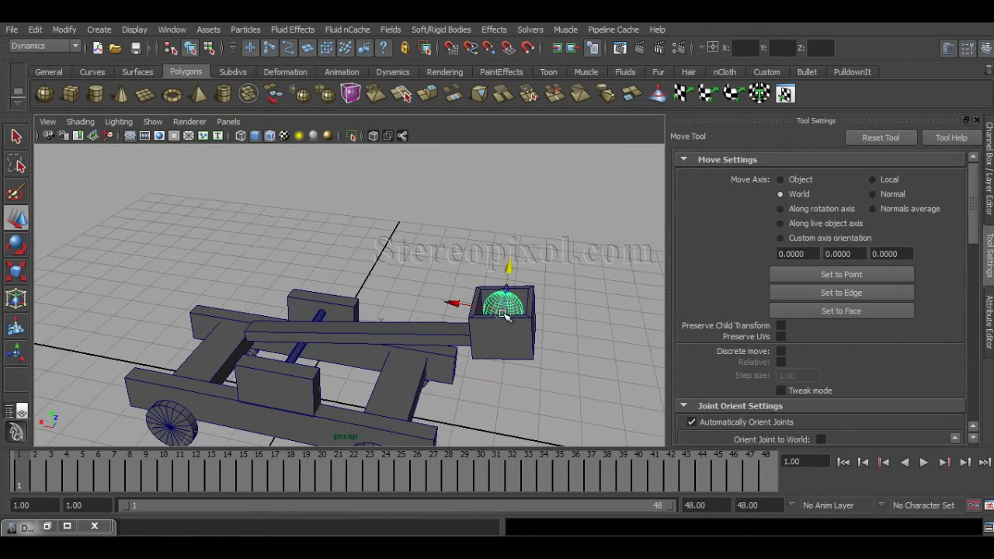
# Step: Make the sphere in the bucket an active rigid body and clear the selection
pyautogui.click(441, 30)
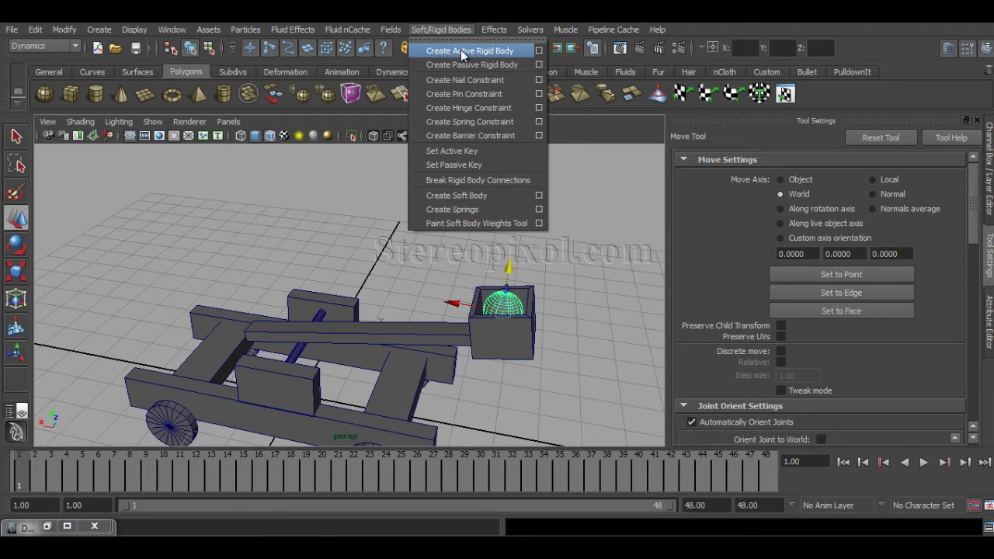
pyautogui.click(463, 51)
pyautogui.keyDown('alt'); pyautogui.moveTo(492, 392); pyautogui.dragTo(472, 399); pyautogui.keyUp('alt')
pyautogui.keyDown('alt'); pyautogui.moveTo(488, 278); pyautogui.dragTo(464, 342); pyautogui.keyUp('alt')
pyautogui.click(419, 349)
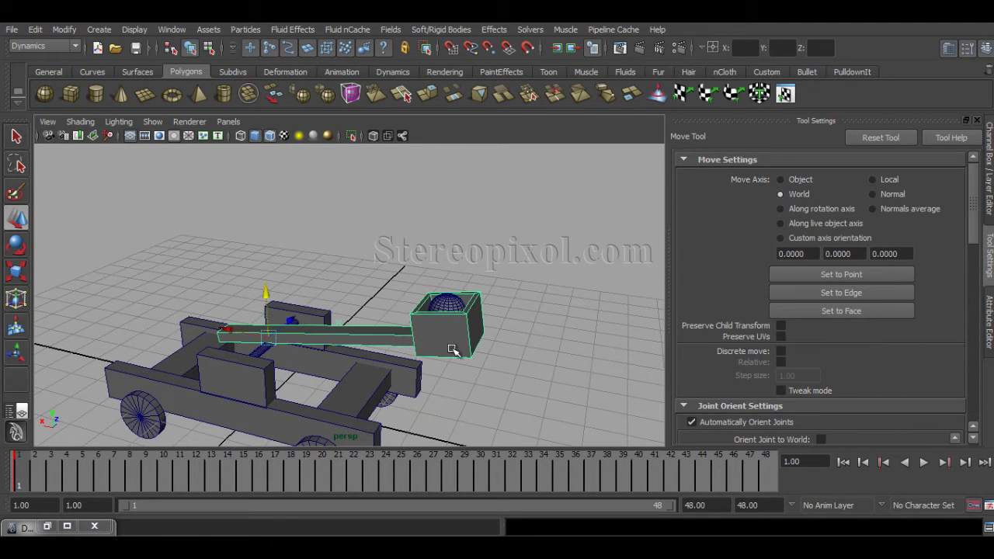
pyautogui.keyDown('alt'); pyautogui.moveTo(436, 407); pyautogui.dragTo(512, 380); pyautogui.keyUp('alt')
pyautogui.click(533, 365)
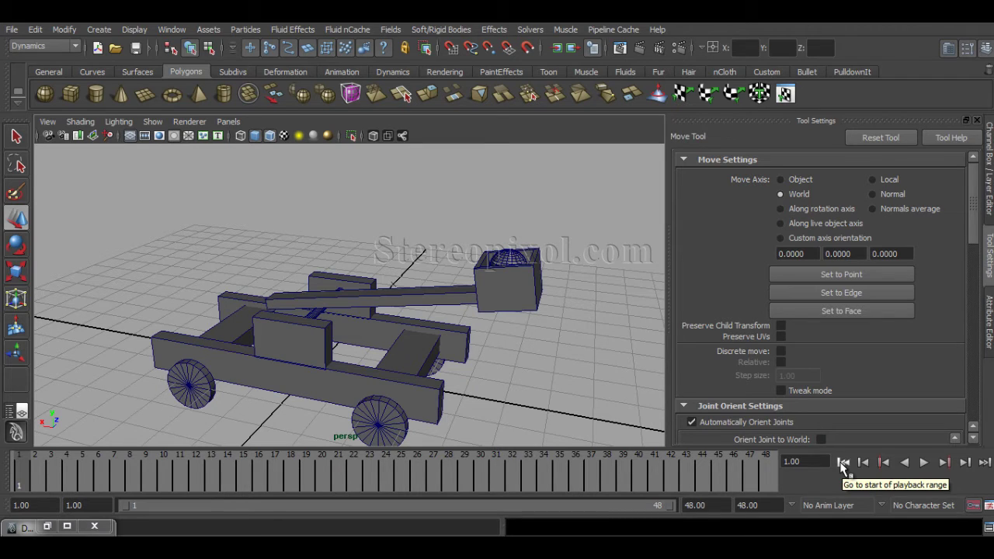
# Step: Play the animation, examine the sphere's throw from a side view, stop playback and rewind to frame 1
pyautogui.scroll(-3, 404, 339)
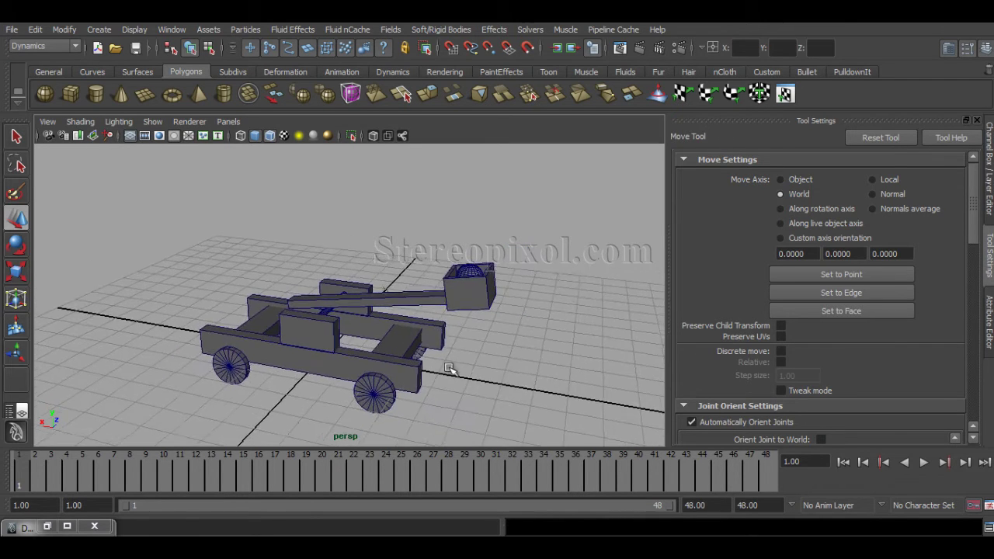
pyautogui.keyDown('alt'); pyautogui.moveTo(461, 373); pyautogui.dragTo(328, 341, button='right'); pyautogui.keyUp('alt')
pyautogui.keyDown('alt'); pyautogui.moveTo(400, 350); pyautogui.dragTo(425, 372, button='middle'); pyautogui.keyUp('alt')
pyautogui.keyDown('alt'); pyautogui.moveTo(426, 371); pyautogui.dragTo(420, 396); pyautogui.keyUp('alt')
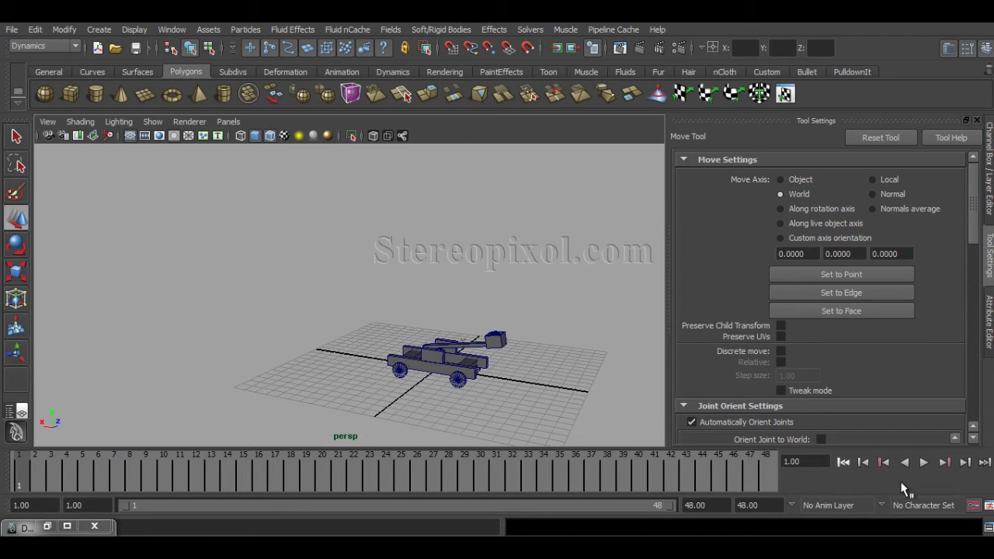
pyautogui.click(924, 462)
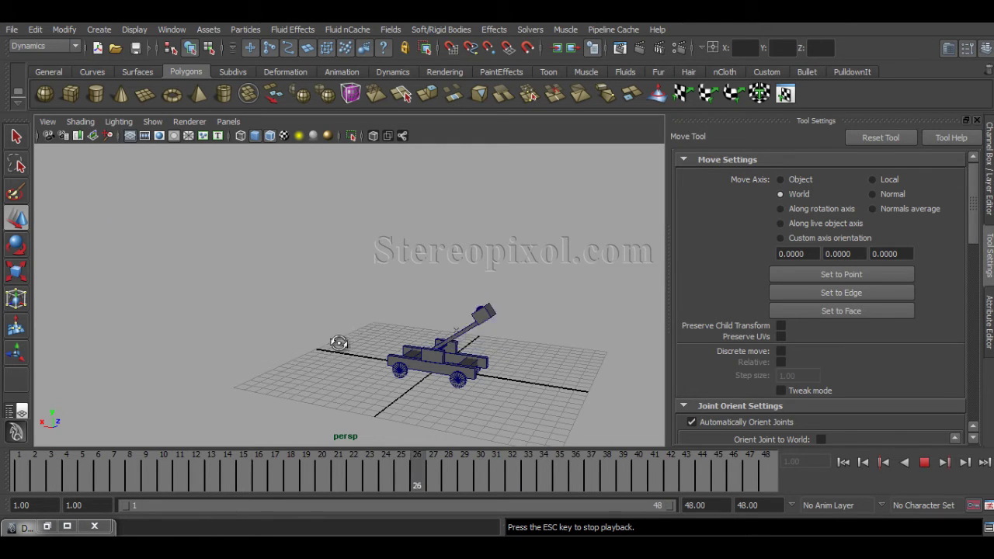
pyautogui.keyDown('alt'); pyautogui.moveTo(350, 337); pyautogui.dragTo(269, 249); pyautogui.keyUp('alt')
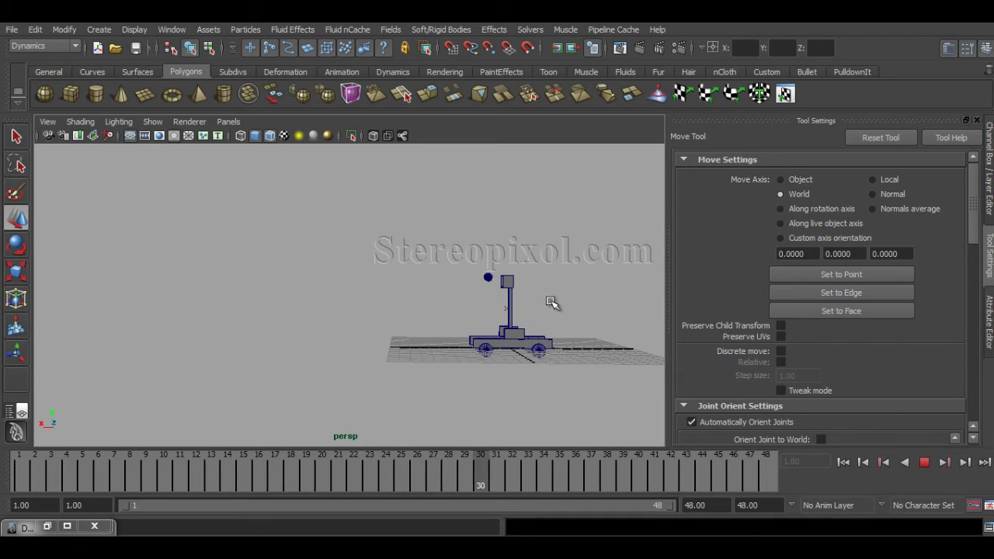
pyautogui.keyDown('alt'); pyautogui.moveTo(435, 326); pyautogui.dragTo(504, 340, button='right'); pyautogui.keyUp('alt')
pyautogui.keyDown('alt'); pyautogui.moveTo(496, 339); pyautogui.dragTo(407, 341, button='middle'); pyautogui.keyUp('alt')
pyautogui.keyDown('alt'); pyautogui.moveTo(407, 342); pyautogui.dragTo(484, 351, button='right'); pyautogui.keyUp('alt')
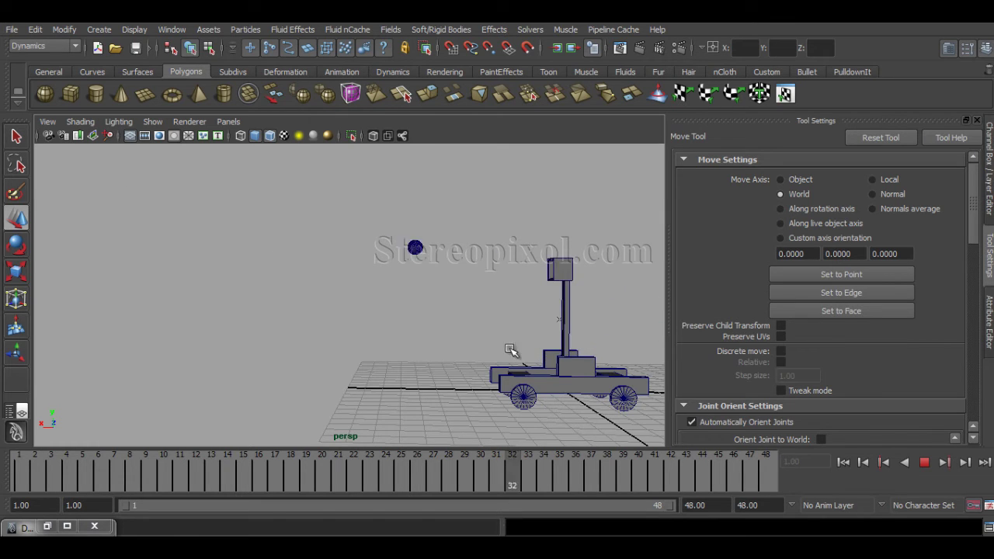
pyautogui.keyDown('alt'); pyautogui.moveTo(470, 346); pyautogui.dragTo(535, 392); pyautogui.keyUp('alt')
pyautogui.keyDown('alt'); pyautogui.moveTo(489, 361); pyautogui.dragTo(497, 382); pyautogui.keyUp('alt')
pyautogui.keyDown('alt'); pyautogui.moveTo(497, 382); pyautogui.dragTo(442, 365, button='middle'); pyautogui.keyUp('alt')
pyautogui.click(923, 464)
pyautogui.click(845, 464)
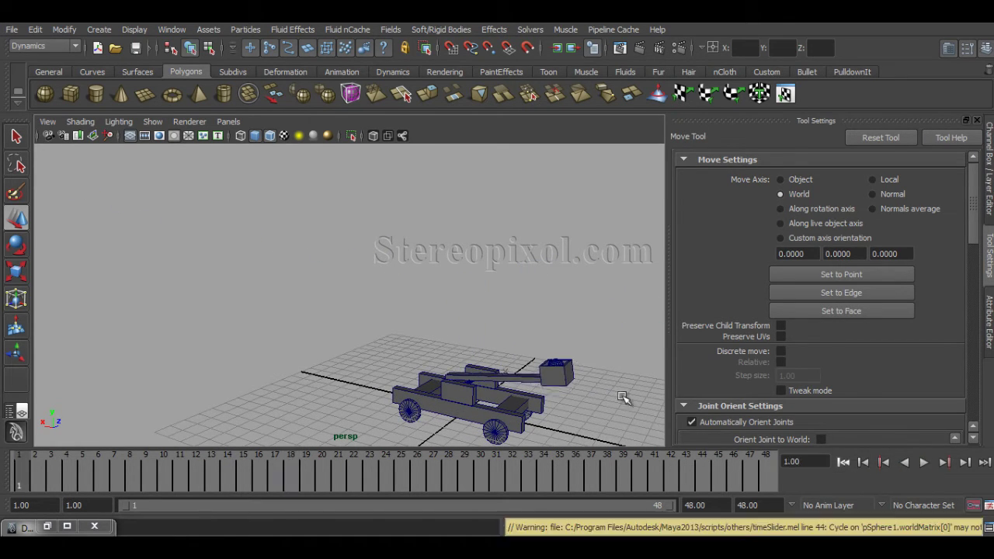
# Step: Replay the catapult swing to check the sphere's flight path without gravity, and stop at frame 17
pyautogui.keyDown('alt'); pyautogui.moveTo(588, 394); pyautogui.dragTo(535, 393, button='right'); pyautogui.keyUp('alt')
pyautogui.keyDown('alt'); pyautogui.moveTo(535, 393); pyautogui.dragTo(416, 362, button='middle'); pyautogui.keyUp('alt')
pyautogui.scroll(2, 416, 362)
pyautogui.keyDown('alt'); pyautogui.moveTo(417, 363); pyautogui.dragTo(413, 344); pyautogui.keyUp('alt')
pyautogui.click(923, 463)
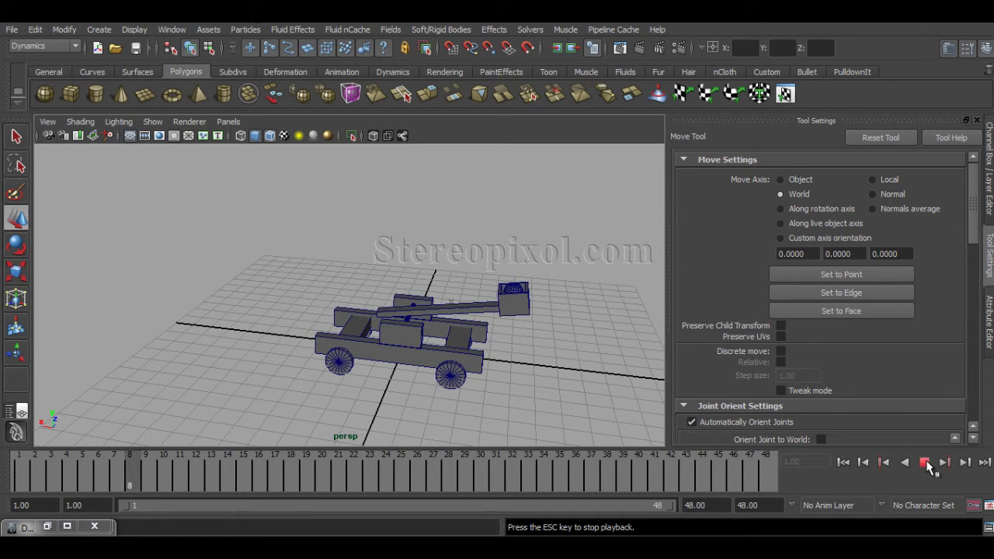
pyautogui.keyDown('alt'); pyautogui.moveTo(303, 296); pyautogui.dragTo(428, 279); pyautogui.keyUp('alt')
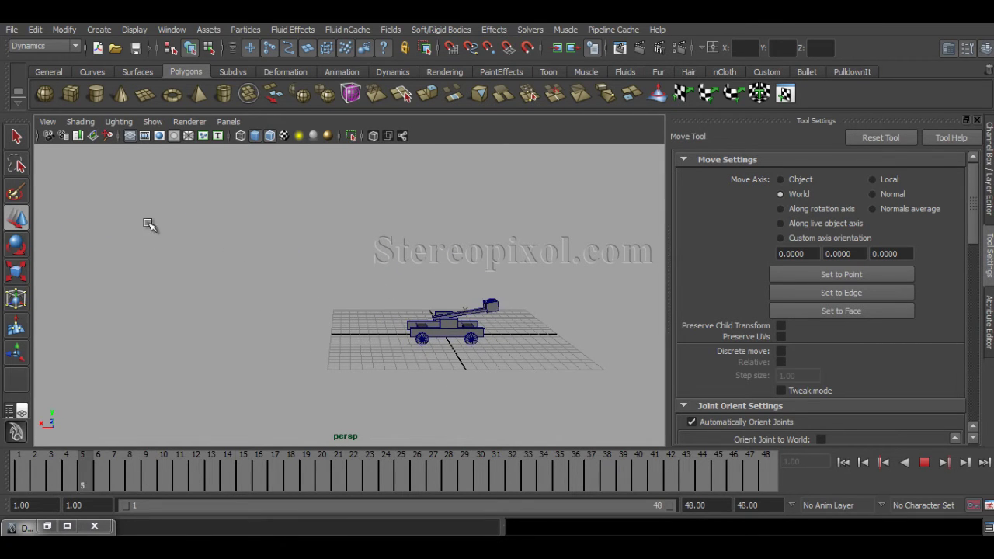
pyautogui.scroll(5, 479, 380)
pyautogui.keyDown('alt'); pyautogui.moveTo(474, 381); pyautogui.dragTo(513, 396); pyautogui.keyUp('alt')
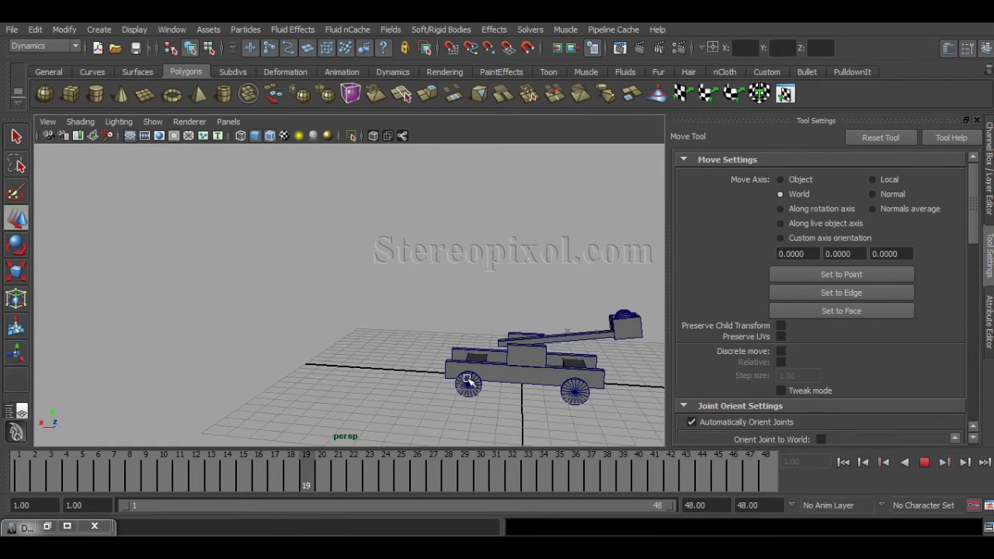
pyautogui.click(924, 462)
# Step: Select the sphere and add a gravity field that affects it
pyautogui.keyDown('alt'); pyautogui.moveTo(472, 311); pyautogui.dragTo(548, 315); pyautogui.keyUp('alt')
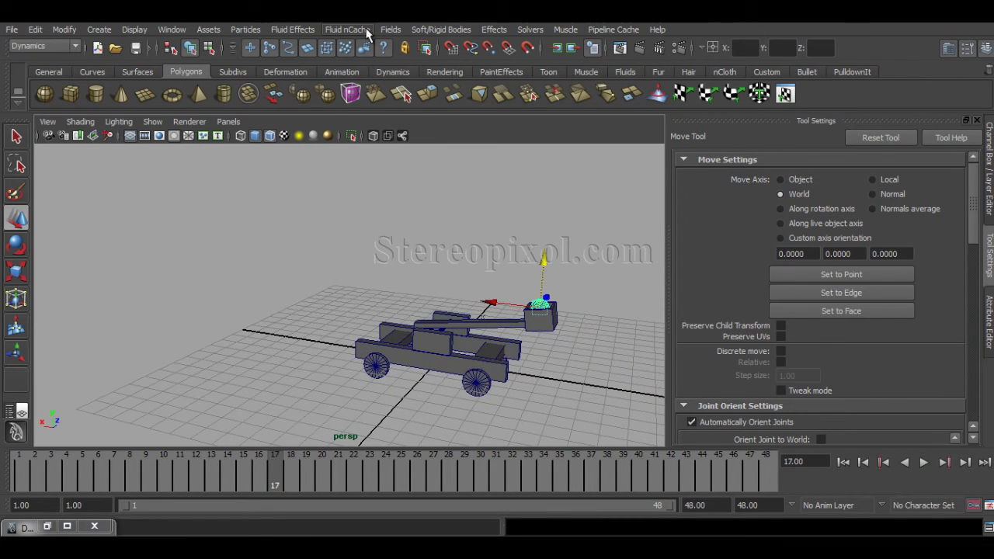
pyautogui.click(390, 29)
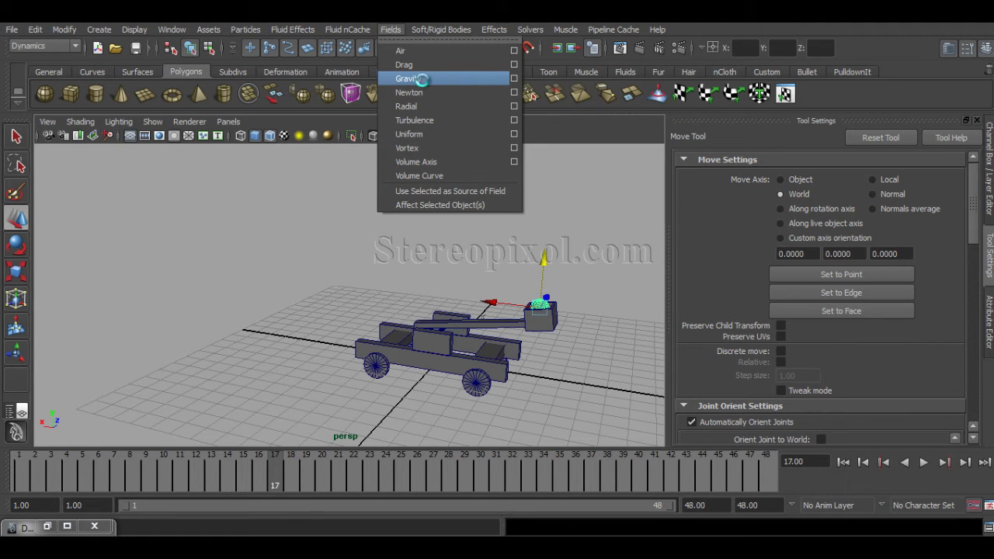
pyautogui.click(422, 80)
pyautogui.keyDown('alt'); pyautogui.moveTo(539, 336); pyautogui.dragTo(444, 284, button='middle'); pyautogui.keyUp('alt')
pyautogui.keyDown('alt'); pyautogui.moveTo(444, 284); pyautogui.dragTo(486, 328); pyautogui.keyUp('alt')
pyautogui.keyDown('alt'); pyautogui.moveTo(424, 303); pyautogui.dragTo(451, 295, button='middle'); pyautogui.keyUp('alt')
pyautogui.keyDown('alt'); pyautogui.moveTo(454, 295); pyautogui.dragTo(506, 264); pyautogui.keyUp('alt')
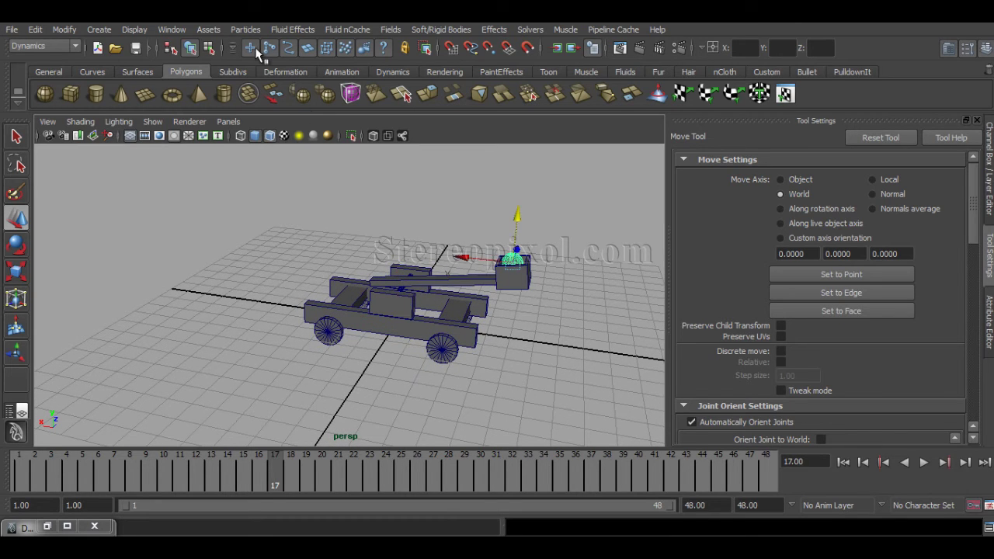
# Step: Check the sphere's connection to the gravity field in the Dynamic Relationships Editor and close the editor
pyautogui.click(171, 30)
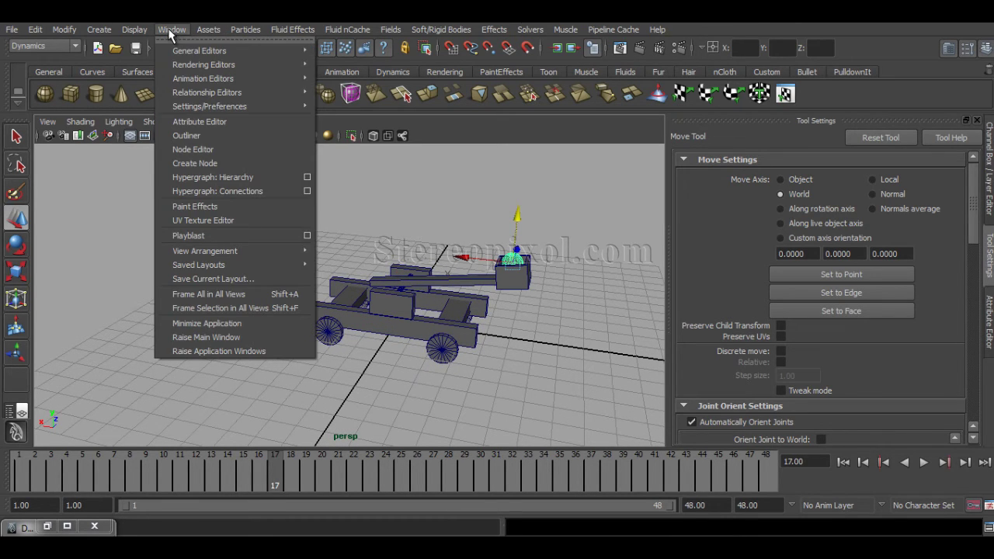
pyautogui.moveTo(220, 93)
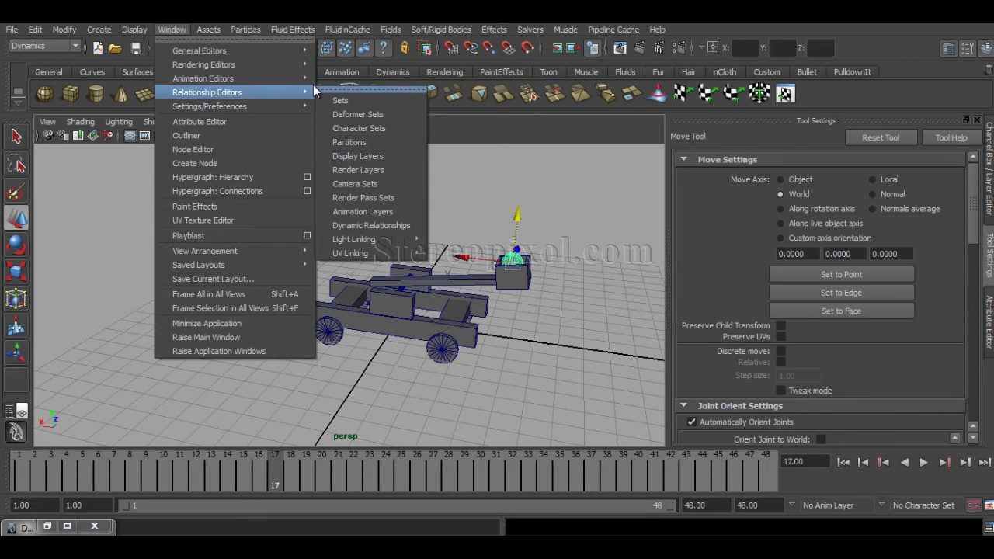
pyautogui.click(364, 225)
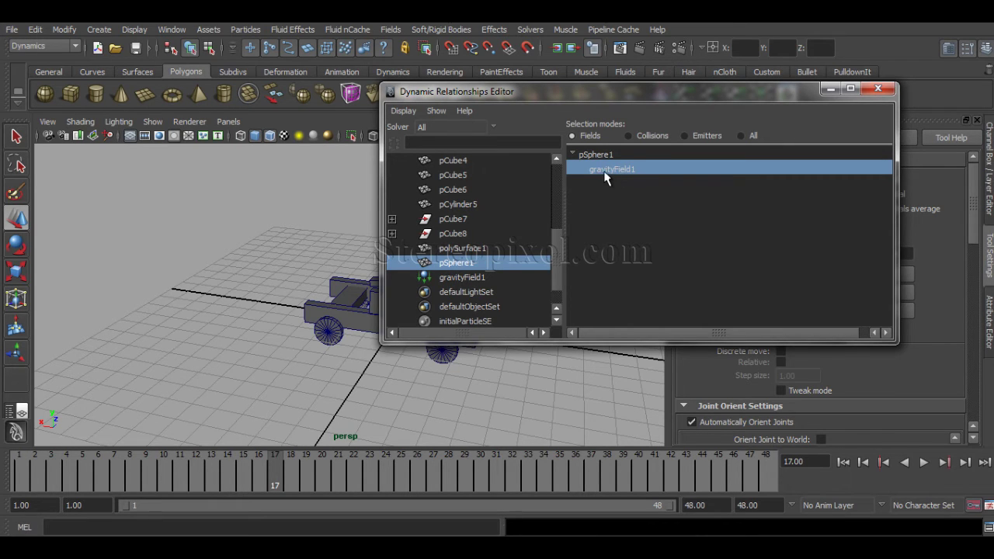
pyautogui.click(881, 89)
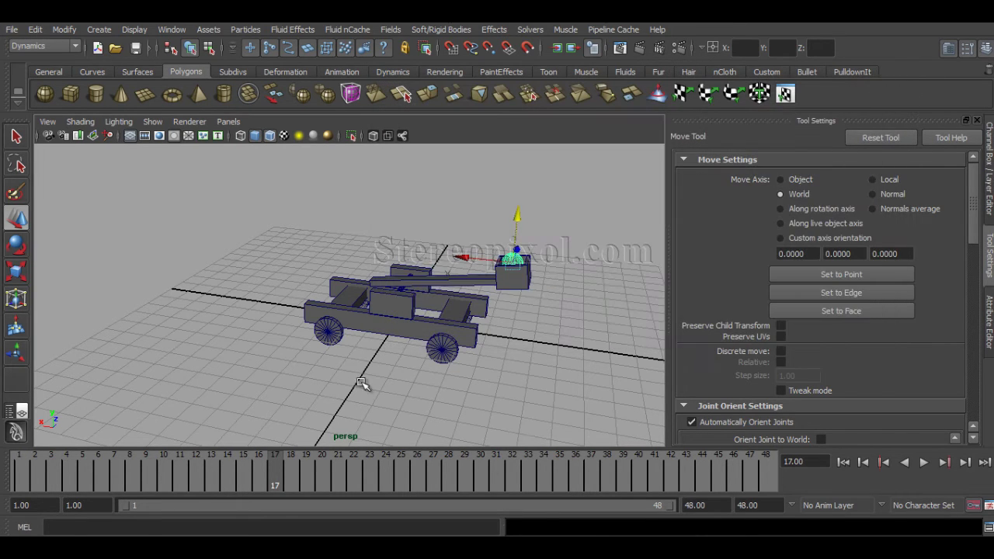
# Step: Play the animation from frame 1 to check the throw under gravity, stop at frame 36 and rewind
pyautogui.scroll(-2, 403, 373)
pyautogui.scroll(-3, 475, 369)
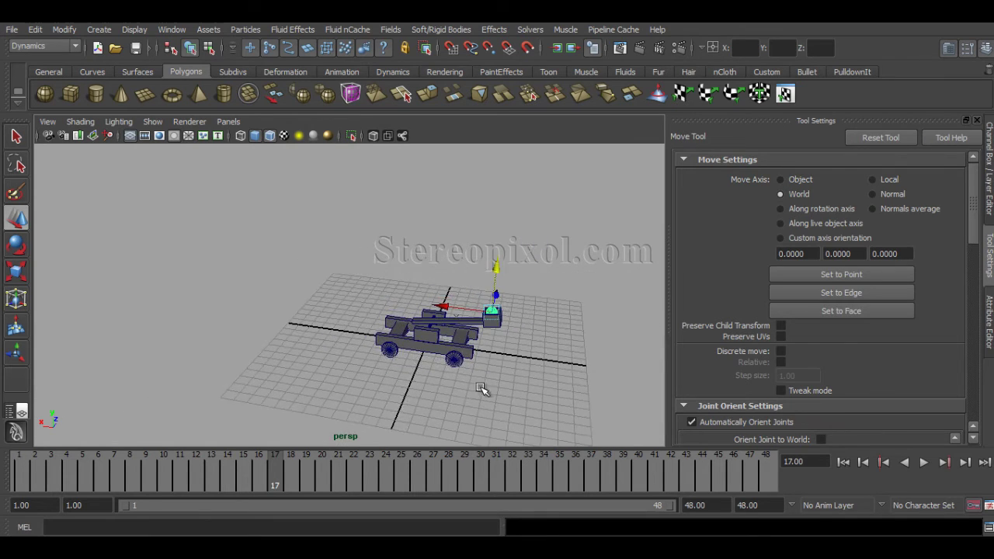
pyautogui.click(846, 464)
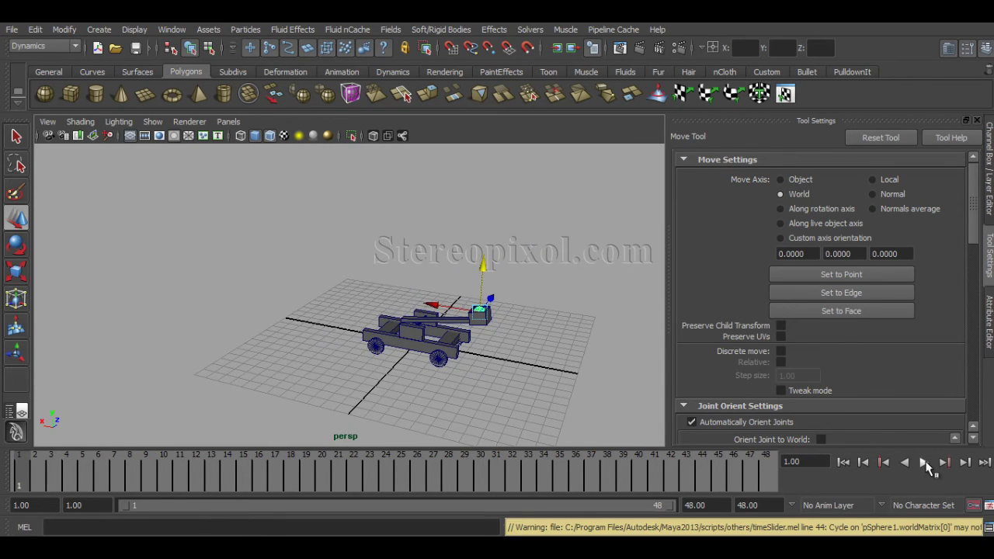
pyautogui.keyDown('alt'); pyautogui.moveTo(366, 380); pyautogui.dragTo(397, 375); pyautogui.keyUp('alt')
pyautogui.keyDown('alt'); pyautogui.moveTo(397, 375); pyautogui.dragTo(456, 393, button='middle'); pyautogui.keyUp('alt')
pyautogui.click(924, 462)
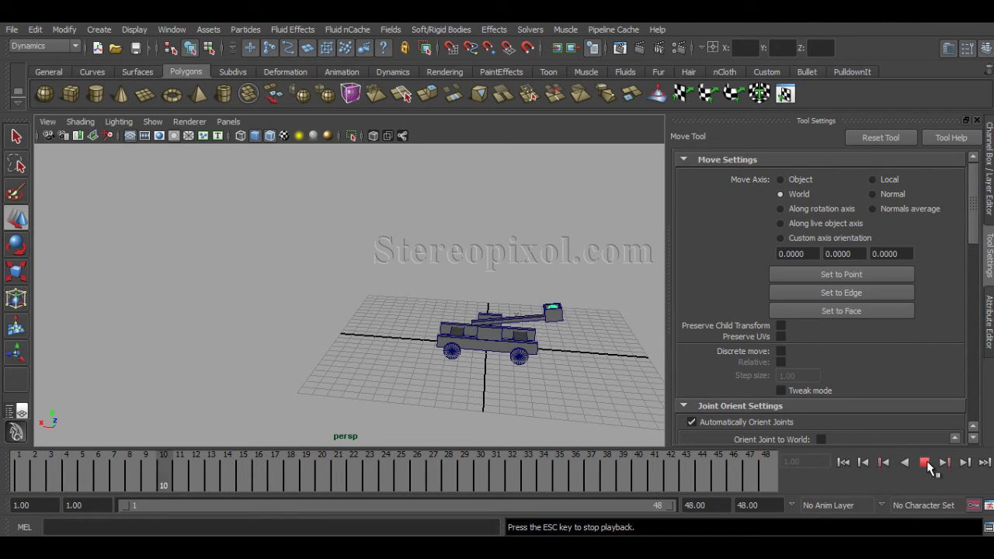
pyautogui.click(925, 462)
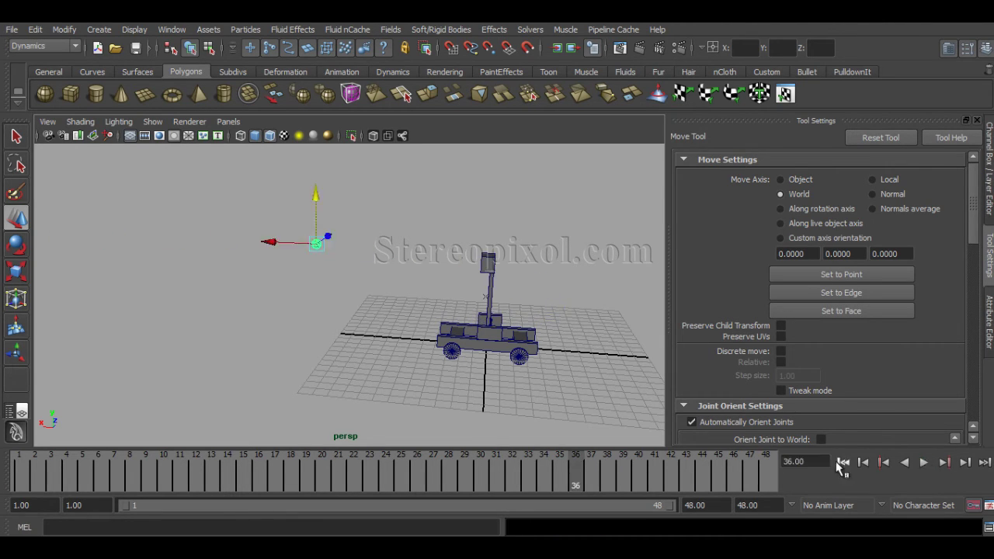
pyautogui.click(846, 462)
# Step: Examine the sphere in the bucket and the catapult at its starting pose from several angles
pyautogui.keyDown('alt'); pyautogui.moveTo(437, 353); pyautogui.dragTo(391, 355); pyautogui.keyUp('alt')
pyautogui.keyDown('alt'); pyautogui.moveTo(391, 354); pyautogui.dragTo(430, 323, button='right'); pyautogui.keyUp('alt')
pyautogui.keyDown('alt'); pyautogui.moveTo(430, 324); pyautogui.dragTo(314, 299, button='middle'); pyautogui.keyUp('alt')
pyautogui.keyDown('alt'); pyautogui.moveTo(408, 356); pyautogui.dragTo(422, 339); pyautogui.keyUp('alt')
pyautogui.keyDown('alt'); pyautogui.moveTo(421, 339); pyautogui.dragTo(475, 390, button='right'); pyautogui.keyUp('alt')
pyautogui.keyDown('alt'); pyautogui.moveTo(474, 391); pyautogui.dragTo(461, 357, button='middle'); pyautogui.keyUp('alt')
pyautogui.keyDown('alt'); pyautogui.moveTo(461, 357); pyautogui.dragTo(445, 365, button='right'); pyautogui.keyUp('alt')
pyautogui.keyDown('alt'); pyautogui.moveTo(446, 366); pyautogui.dragTo(457, 373, button='middle'); pyautogui.keyUp('alt')
pyautogui.keyDown('alt'); pyautogui.moveTo(479, 381); pyautogui.dragTo(453, 377, button='right'); pyautogui.keyUp('alt')
pyautogui.keyDown('alt'); pyautogui.moveTo(453, 378); pyautogui.dragTo(483, 417); pyautogui.keyUp('alt')
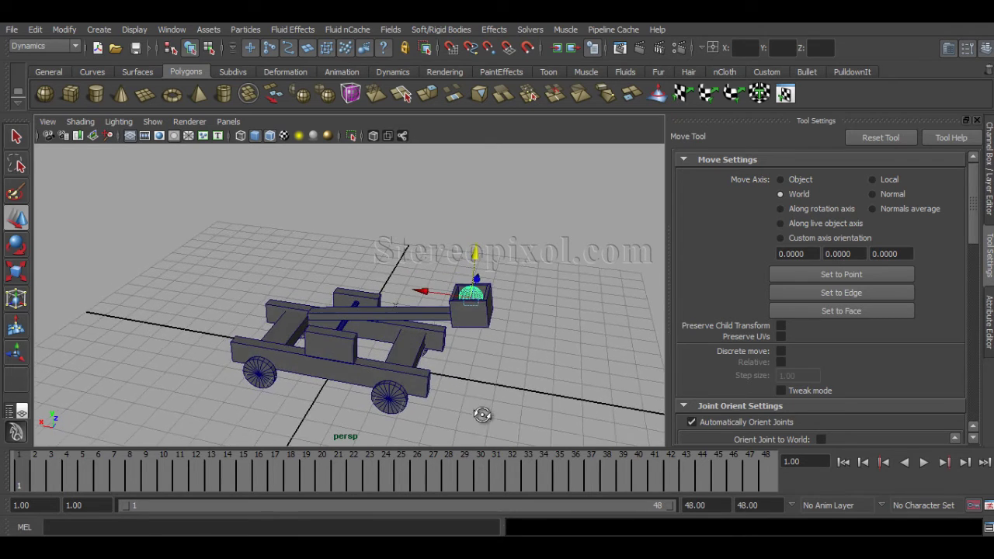
pyautogui.moveTo(484, 417)
pyautogui.keyDown('alt'); pyautogui.mouseDown(button='right')
pyautogui.moveTo(477, 409)
pyautogui.moveTo(491, 410)
pyautogui.mouseUp(button='right'); pyautogui.keyUp('alt')
pyautogui.keyDown('alt'); pyautogui.moveTo(493, 410); pyautogui.dragTo(481, 400); pyautogui.keyUp('alt')
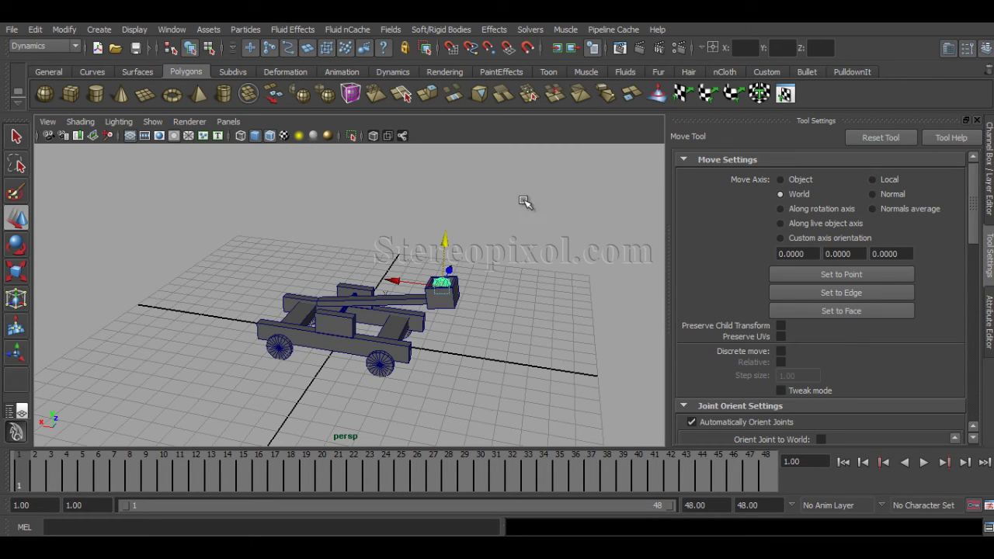
pyautogui.click(459, 30)
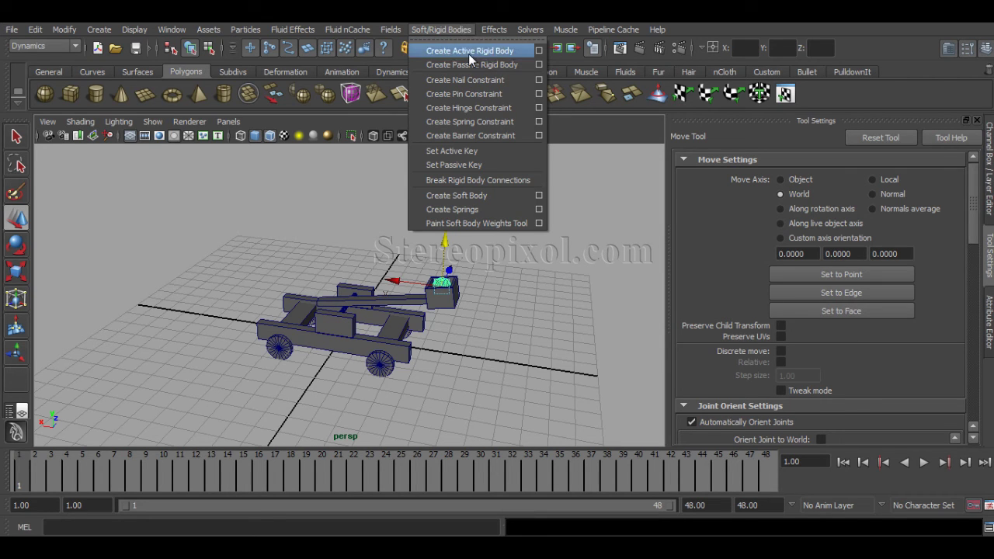
pyautogui.click(459, 30)
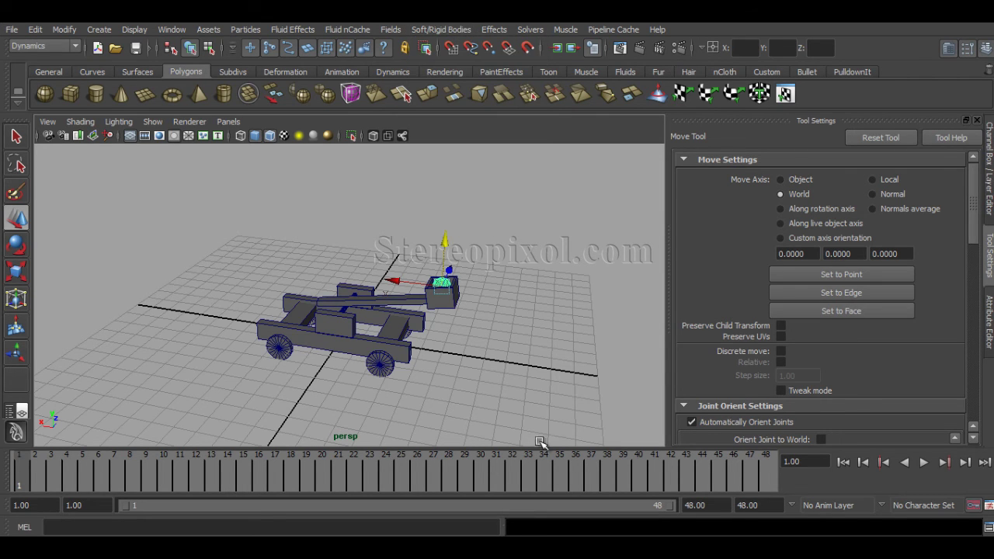
pyautogui.scroll(4, 376, 356)
pyautogui.keyDown('alt'); pyautogui.moveTo(375, 355); pyautogui.dragTo(440, 342, button='middle'); pyautogui.keyUp('alt')
pyautogui.scroll(2, 426, 357)
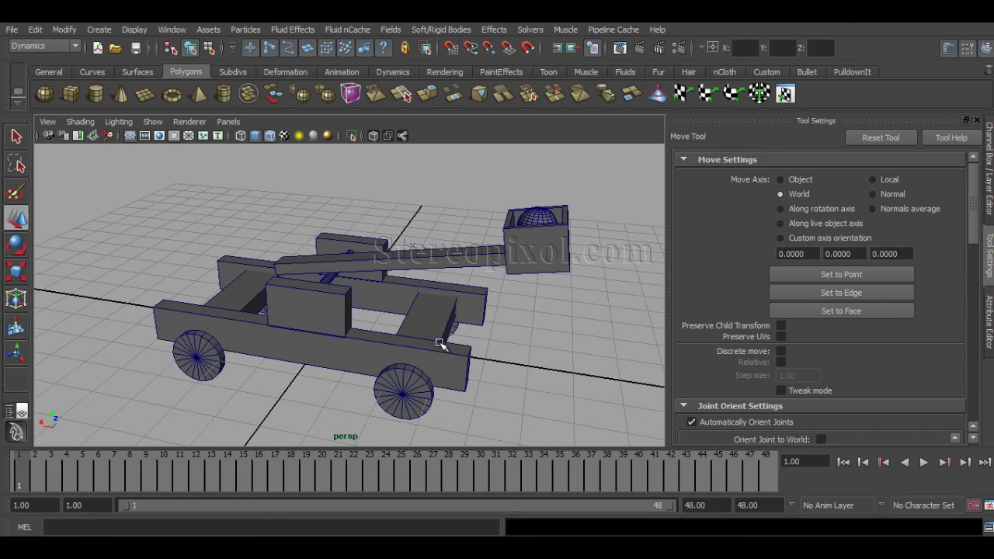